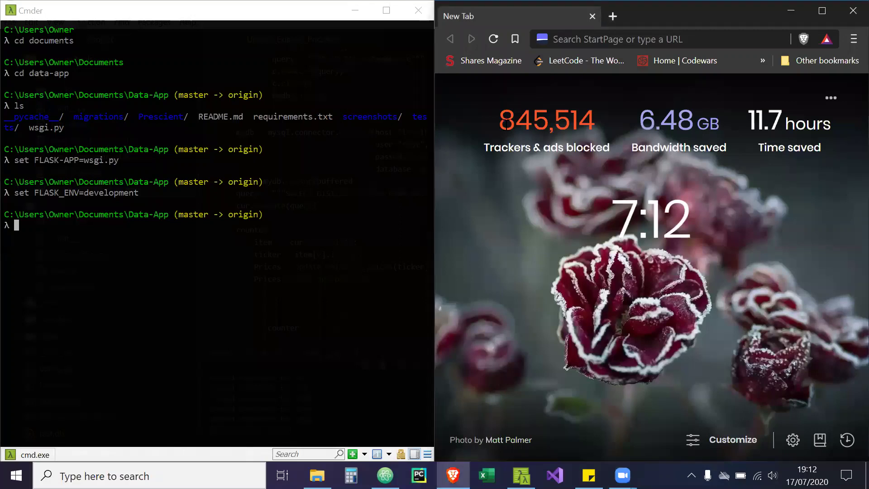
Run 'flask run' in Cmder to serve the Data-App on 127.0.0.1:5000
left_click(277, 250)
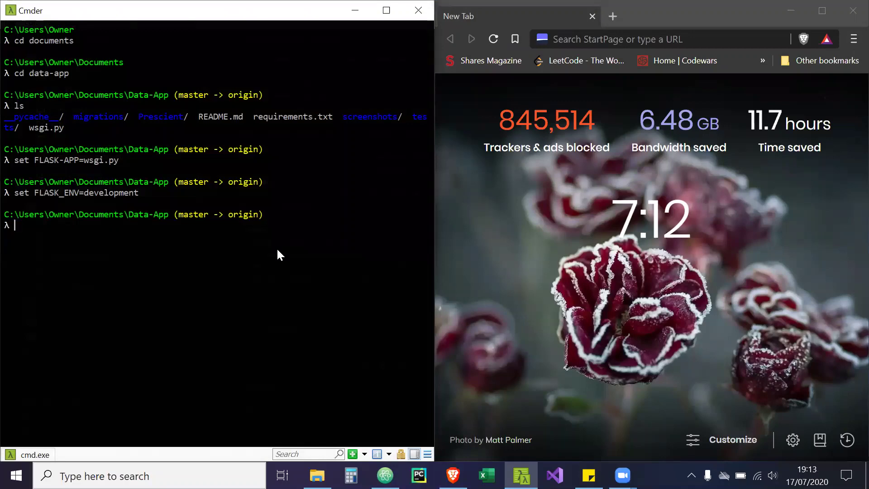
type("fl")
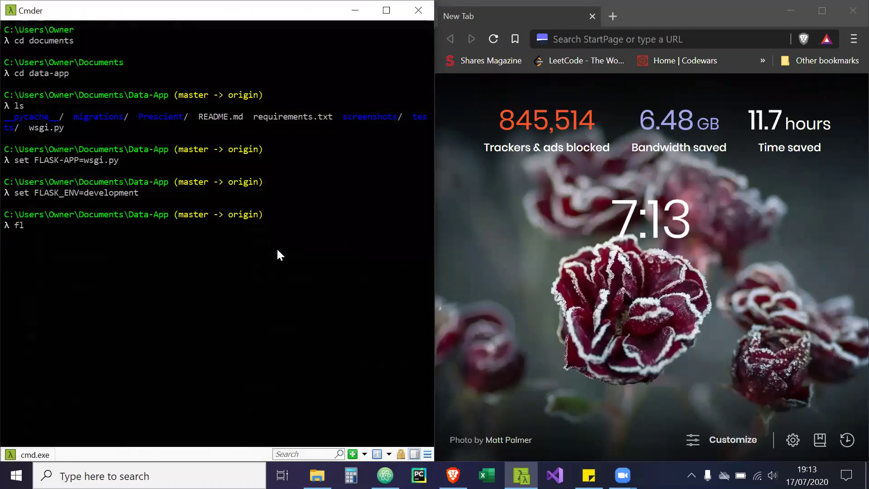
type("ask")
key("BackSpace")
key("BackSpace")
key("BackSpace")
key("BackSpace")
key("BackSpace")
type("flask run")
key("Return")
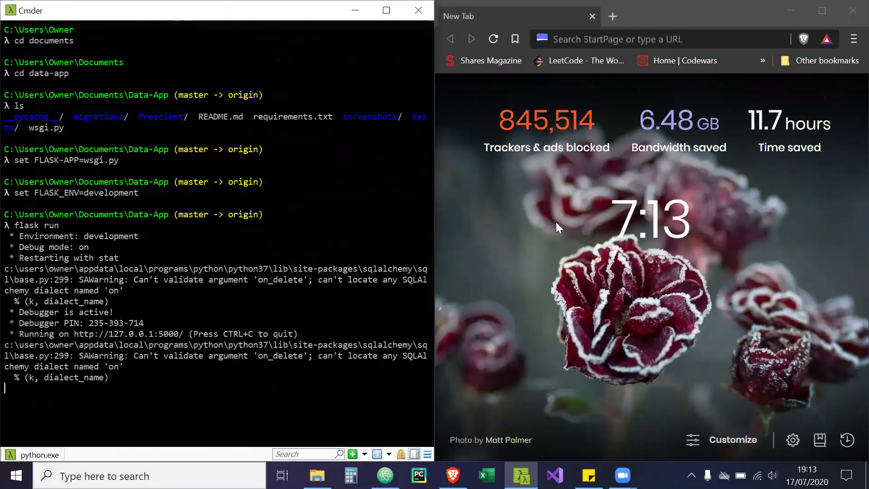
Load 127.0.0.1:5000 in a maximized Brave window, view the dashboard, and log out
left_click(588, 38)
type("12")
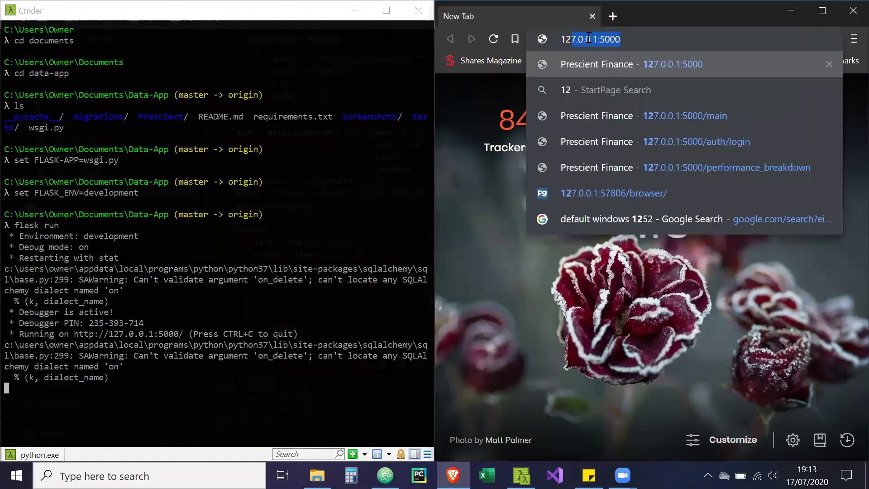
key("Return")
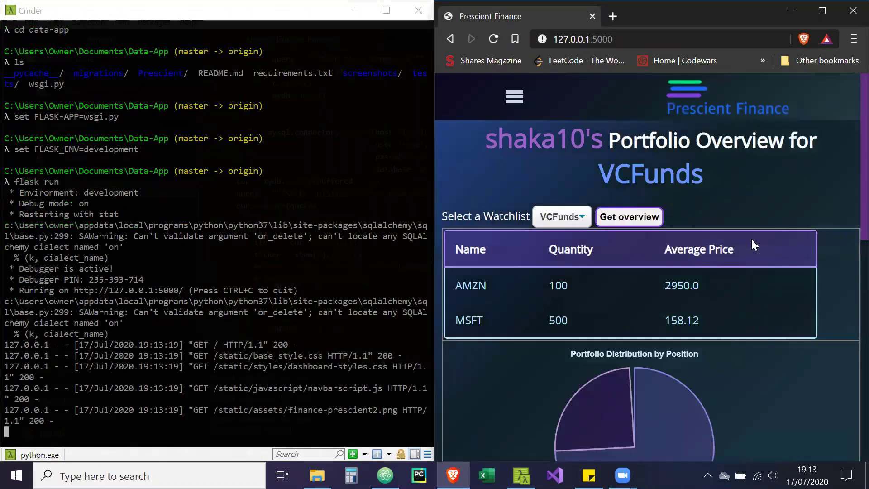
left_click(820, 10)
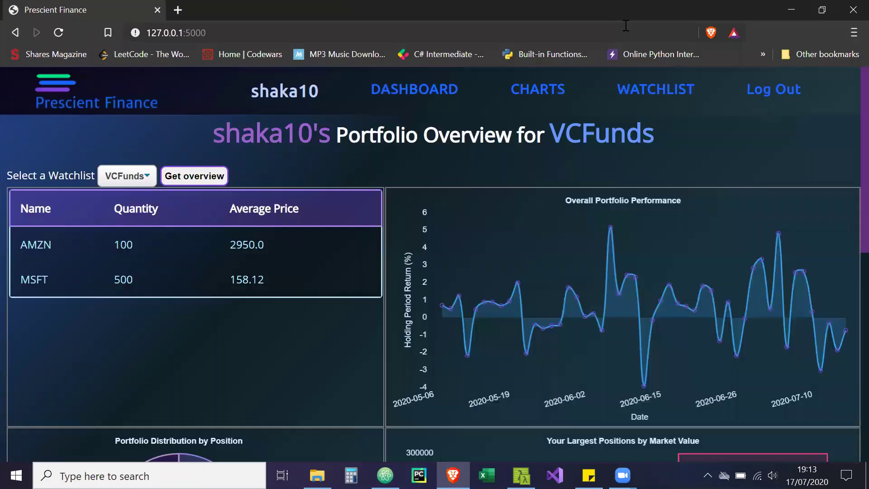
left_click(782, 104)
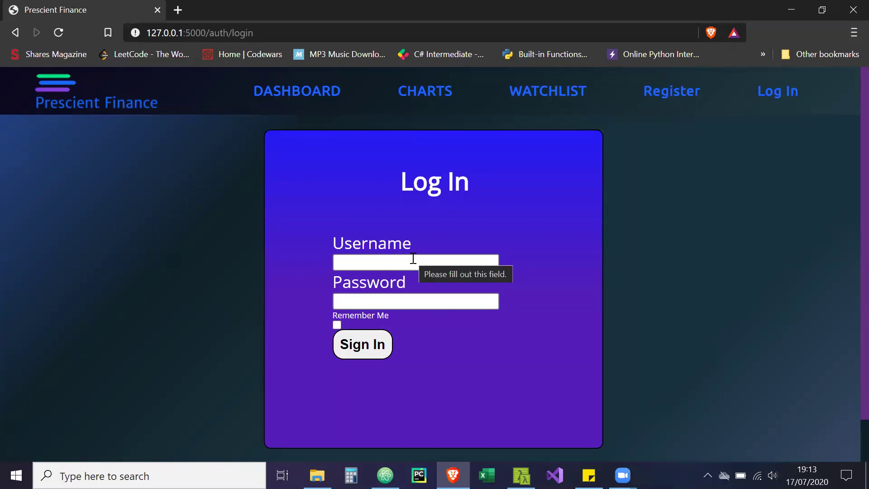
Dismiss the login username suggestions and go to the Register page
left_click(413, 259)
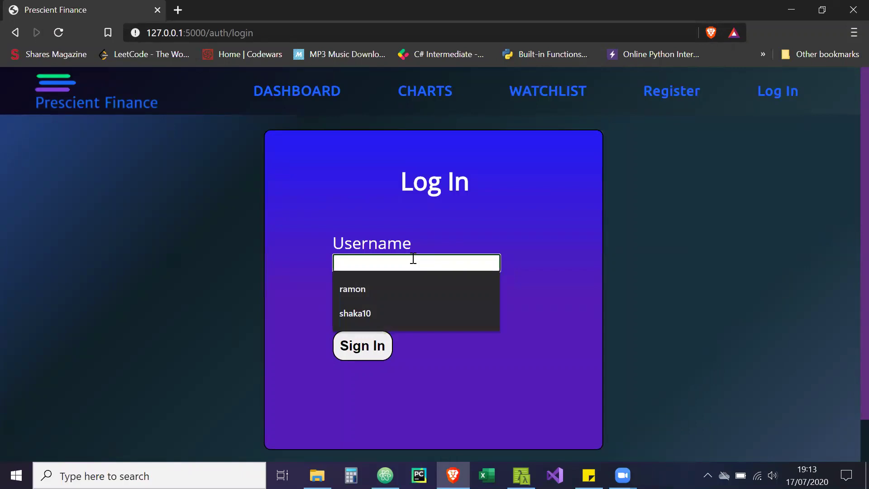
left_click(415, 236)
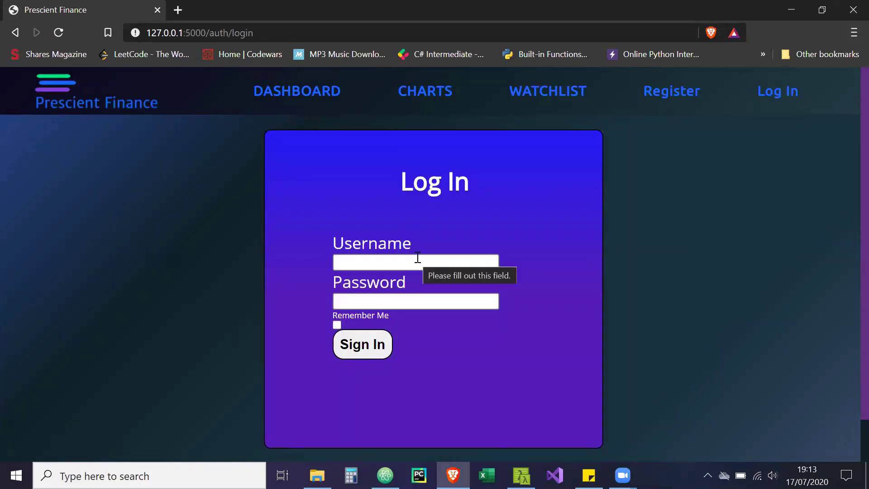
left_click(417, 258)
left_click(611, 148)
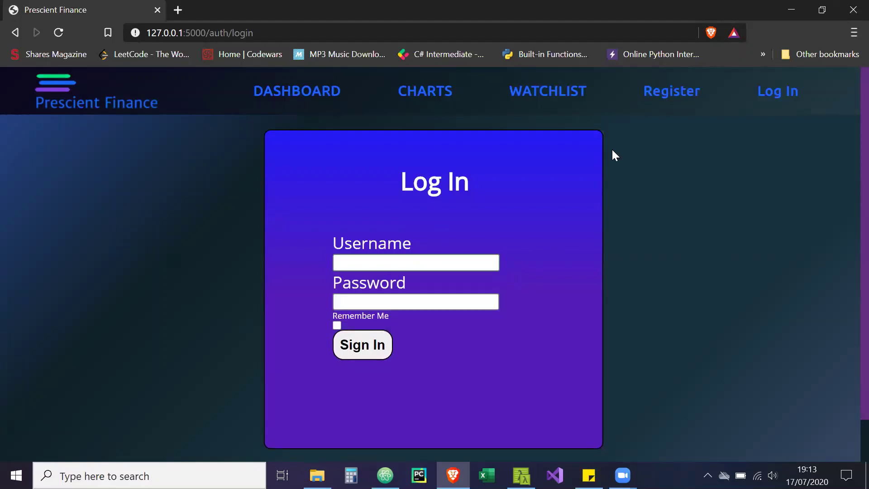
left_click(670, 95)
Register a new account with a new username and a confirmed password
left_click(463, 261)
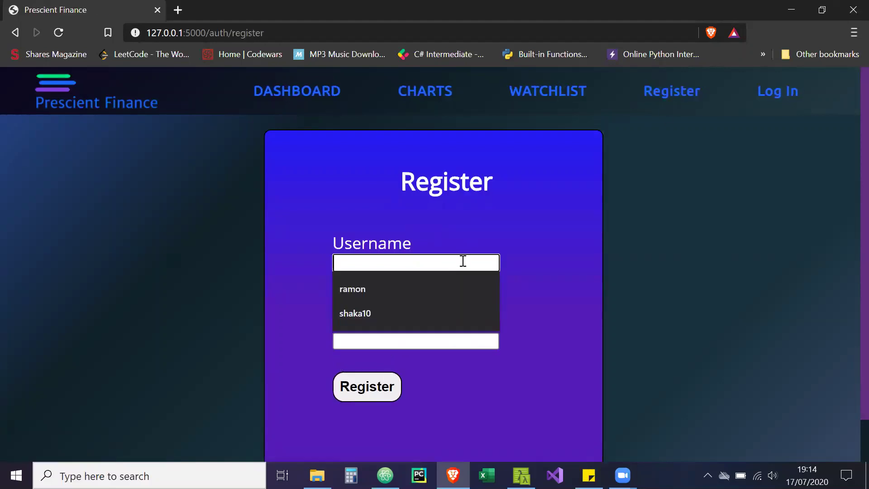
type("sha")
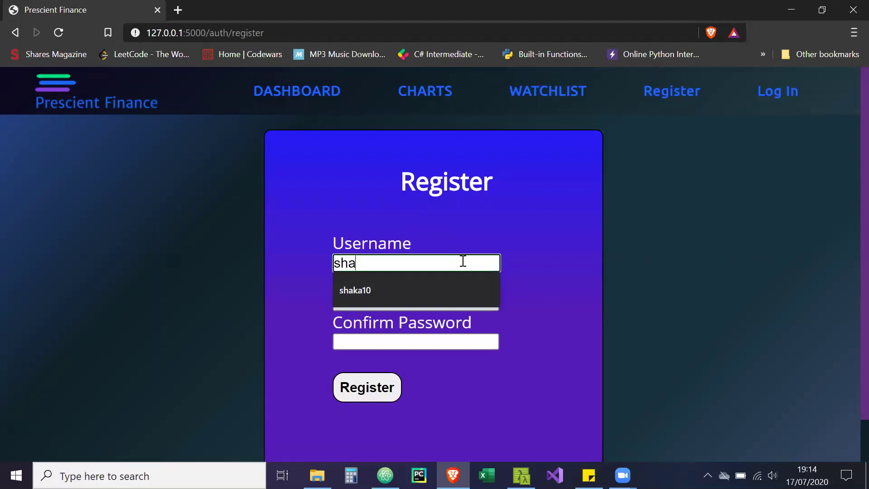
type("ka20")
key("Tab")
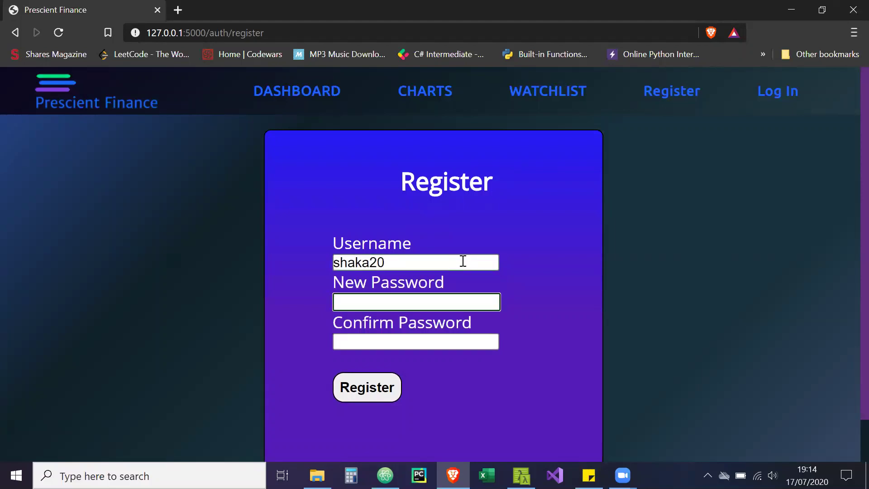
type("••••••••••")
key("Tab")
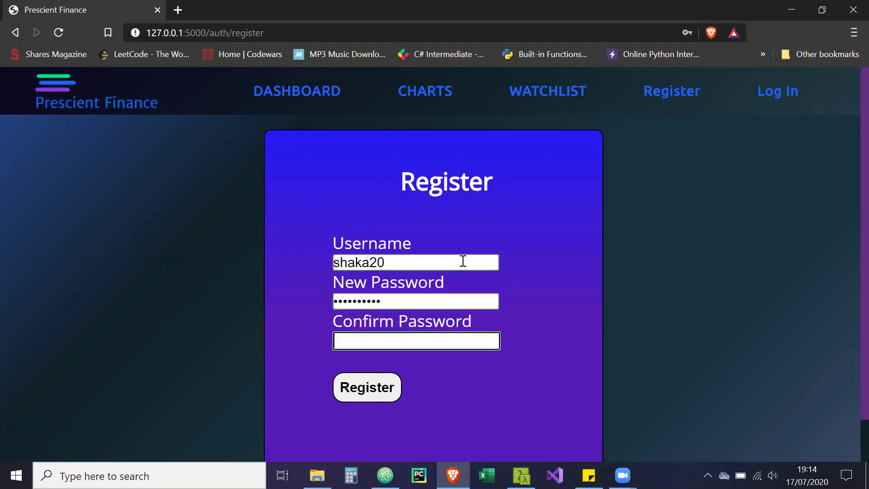
type("••••••••••")
key("Return")
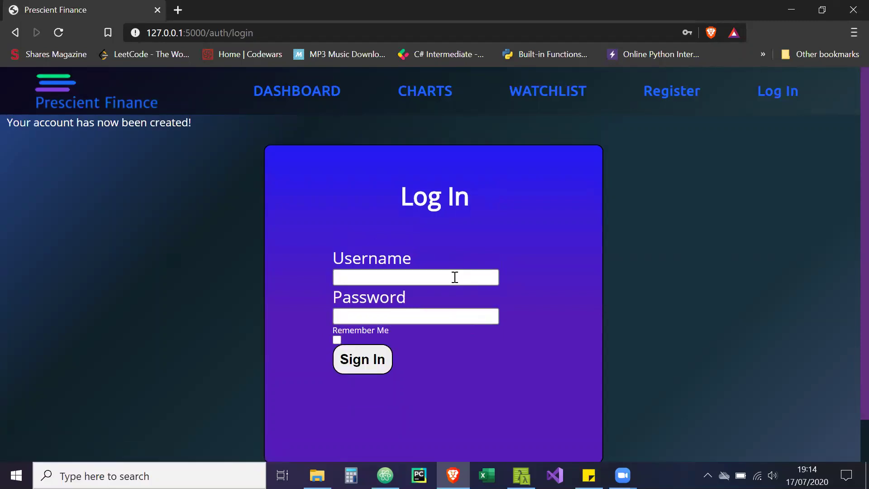
Sign in as the newly registered user with its password
left_click(454, 277)
left_click(466, 350)
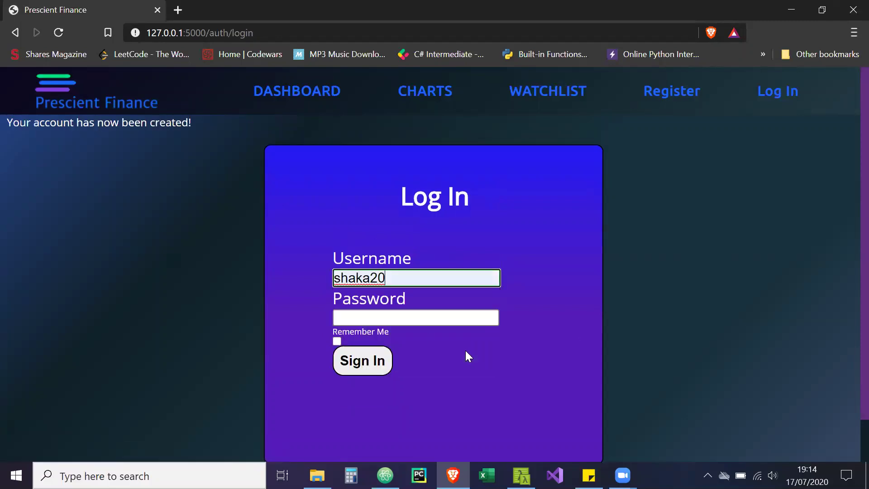
left_click(420, 322)
type("••••••••••")
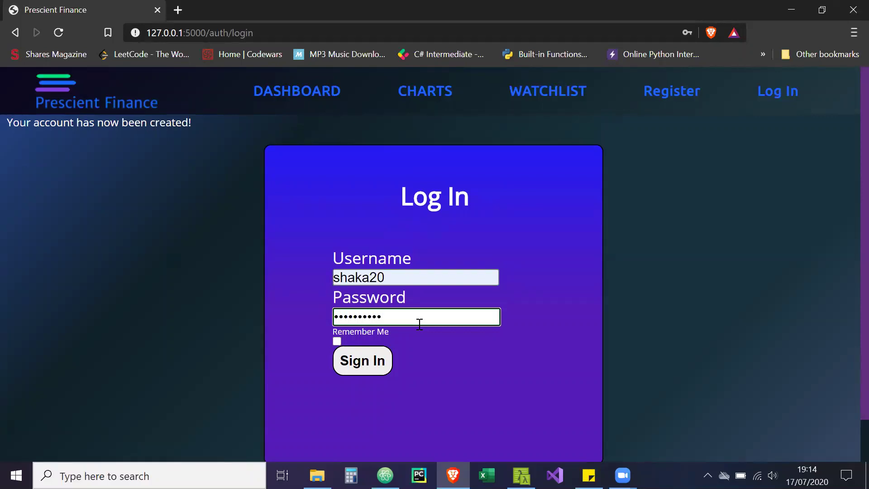
left_click(372, 359)
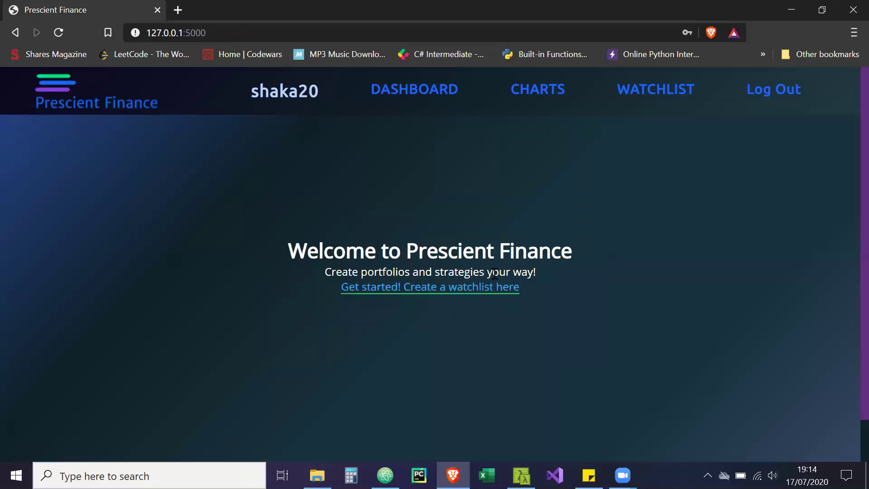
Check the empty watchlist and Charts pages, then return to watchlist creation
left_click(462, 295)
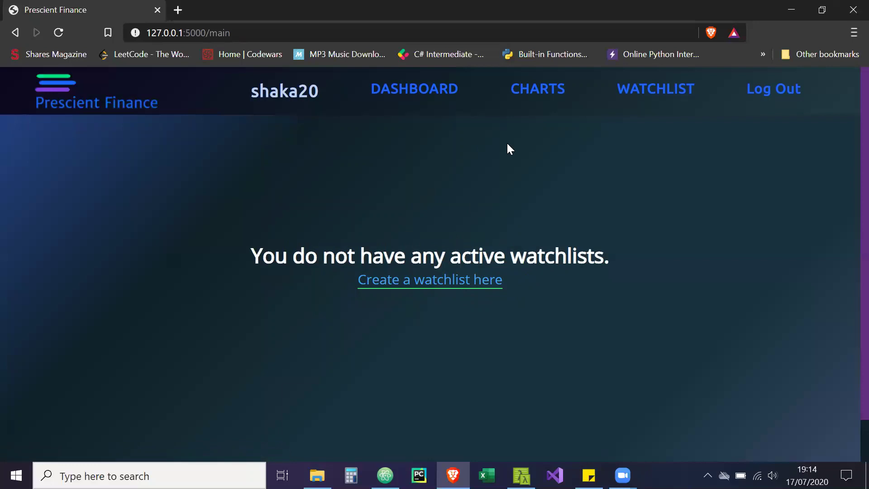
left_click(526, 97)
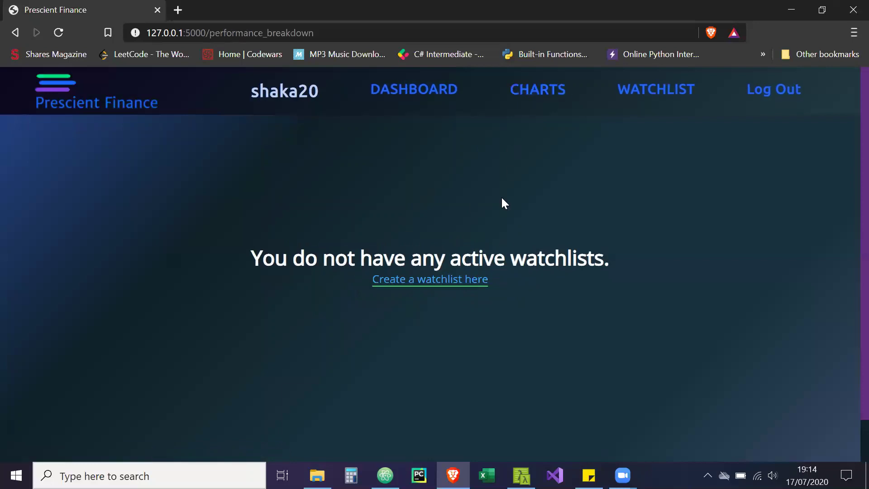
left_click(450, 286)
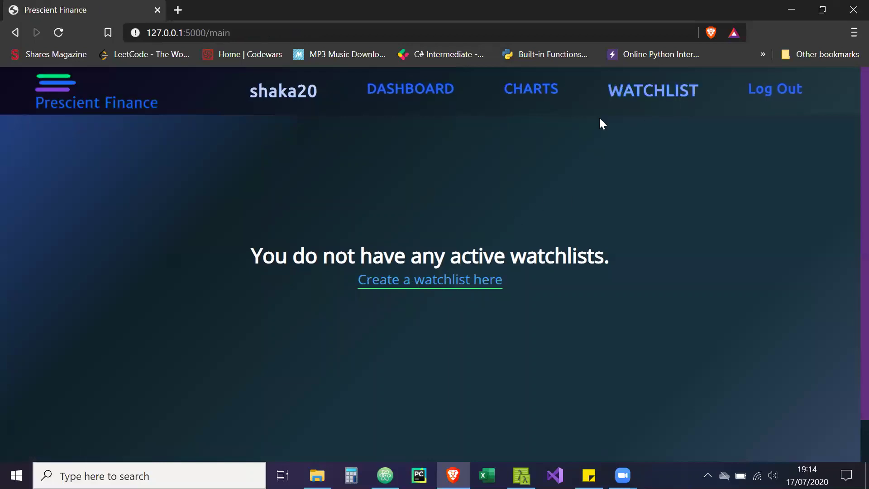
Create a watchlist named VCFunds
left_click(472, 281)
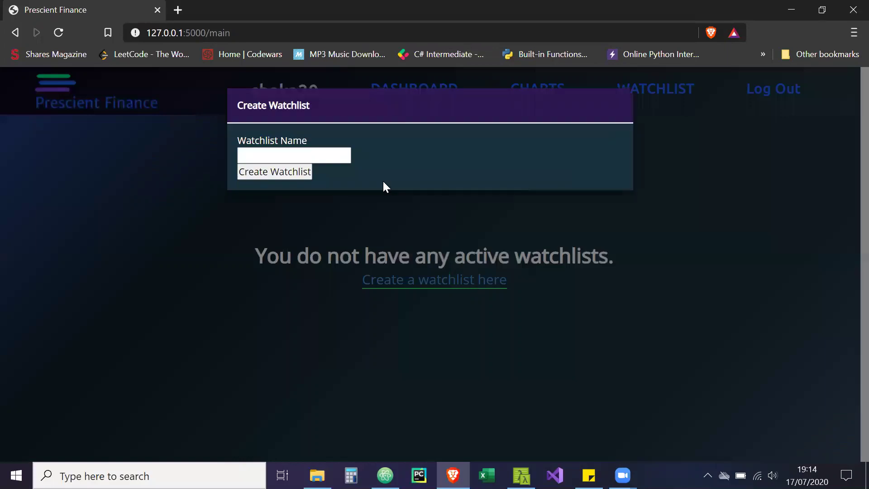
left_click(329, 155)
left_click(322, 174)
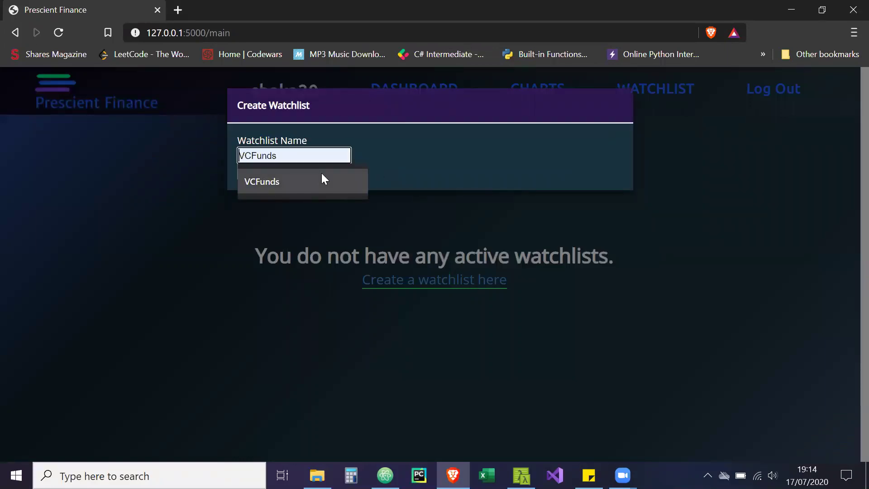
left_click(321, 172)
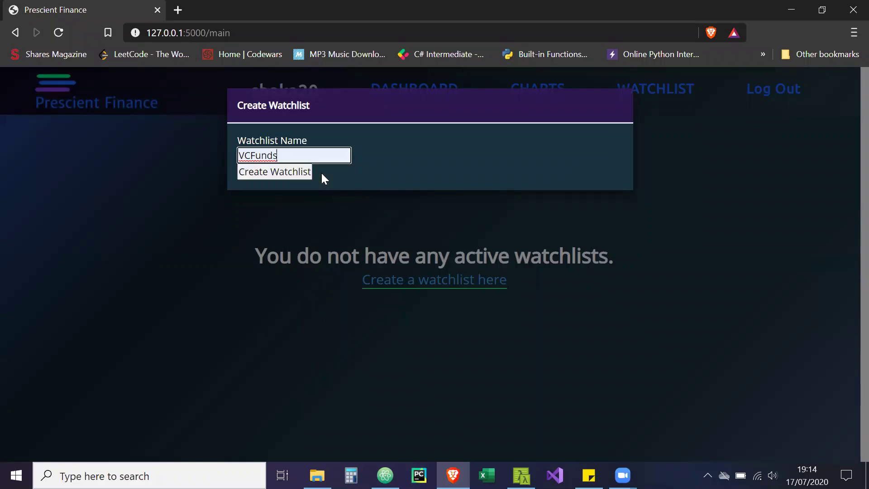
left_click(286, 177)
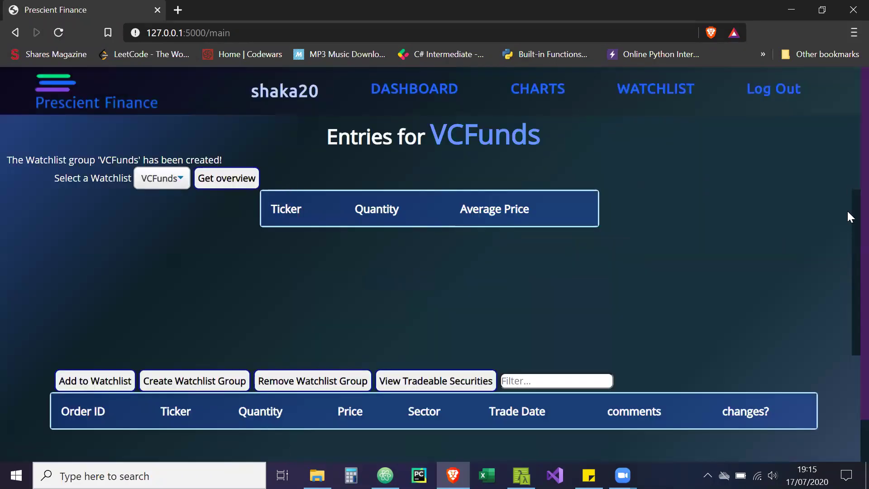
Look over the empty VCFunds entries page and focus its entries filter
scroll(847, 217, "down", 1)
scroll(846, 207, "up", 1)
scroll(846, 175, "down", 1)
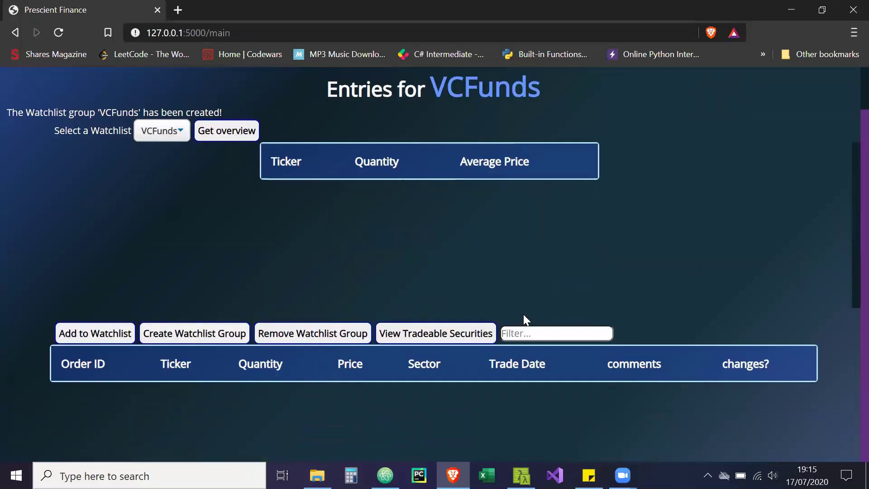
left_click(489, 334)
left_click(529, 333)
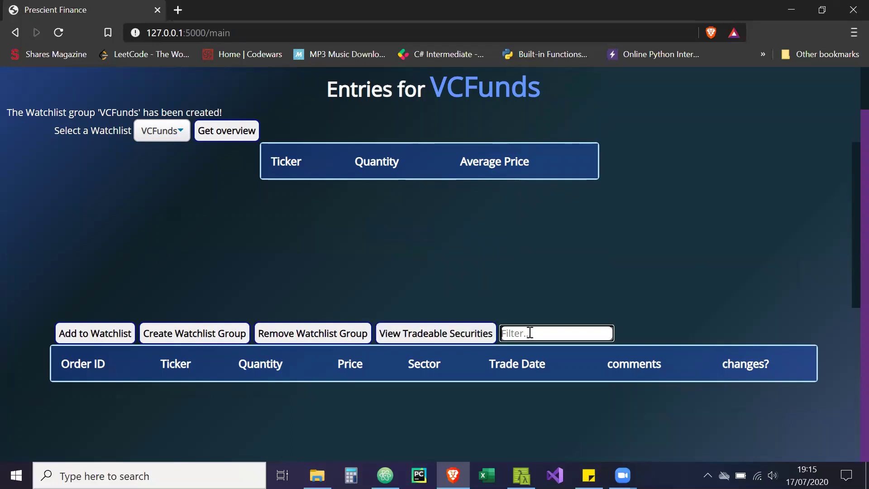
Filter the All Tradeable Securities list for FTSE, then close it
left_click(476, 336)
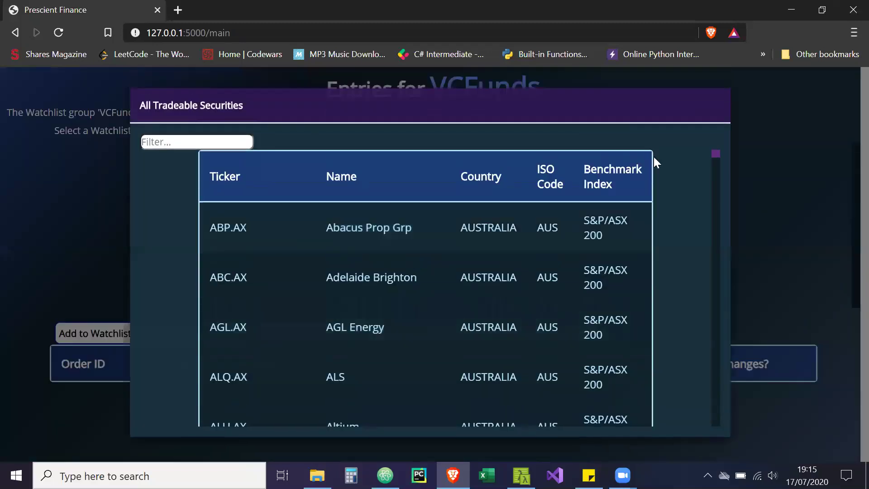
left_click(240, 143)
type("FT")
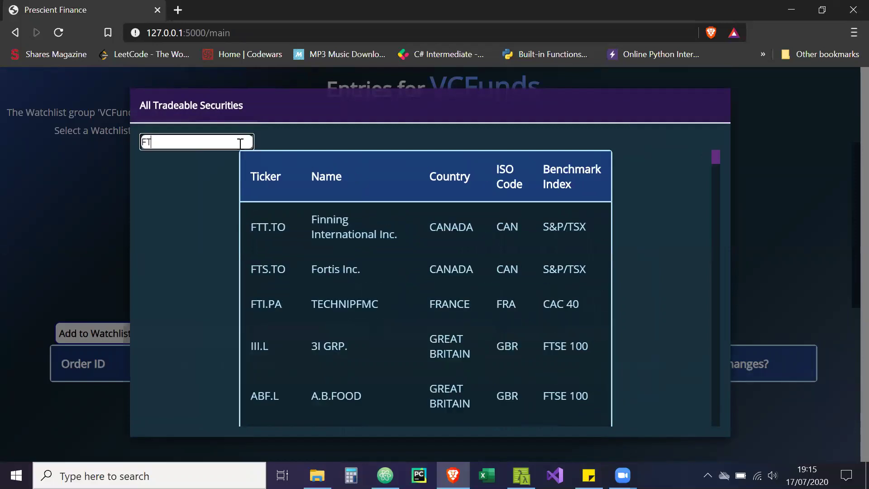
type("SE")
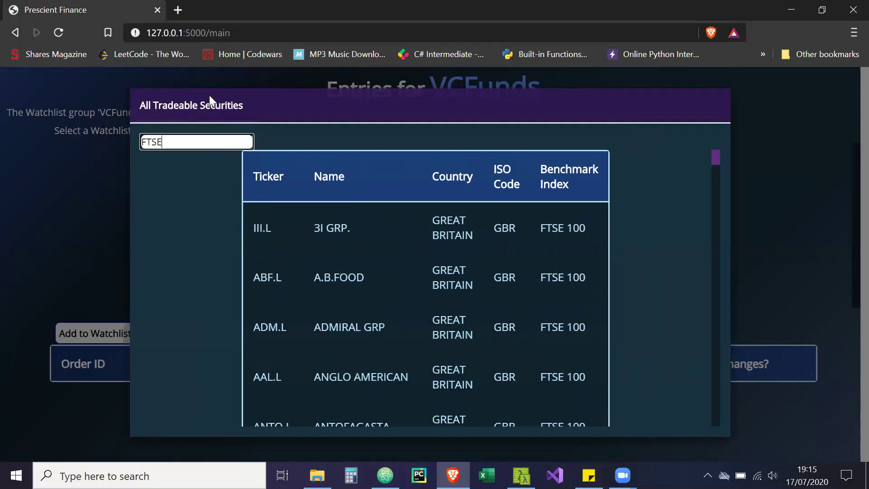
mouse_move(716, 163)
left_mouse_down()
mouse_move(717, 318)
mouse_move(722, 164)
left_mouse_up()
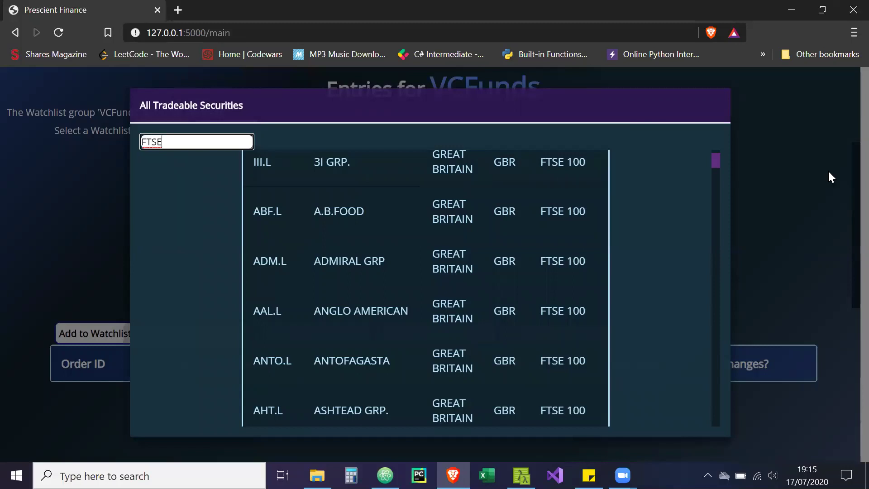
left_click_drag(718, 160, 716, 143)
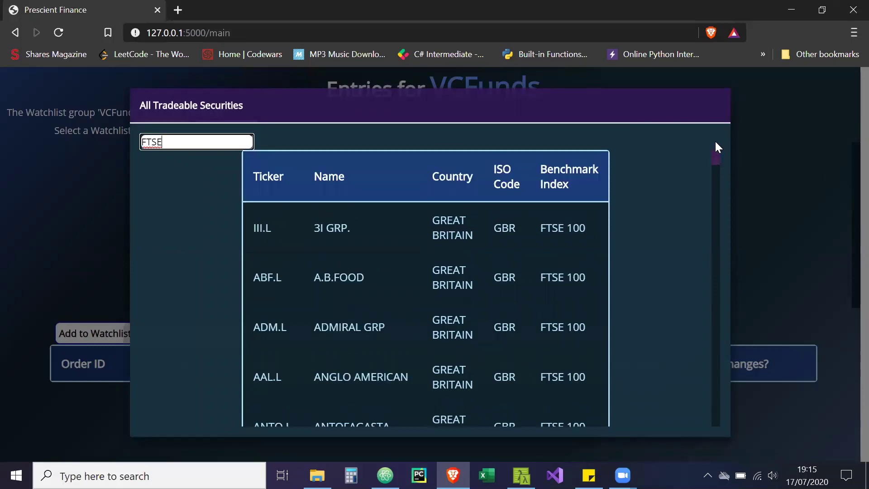
left_click(829, 171)
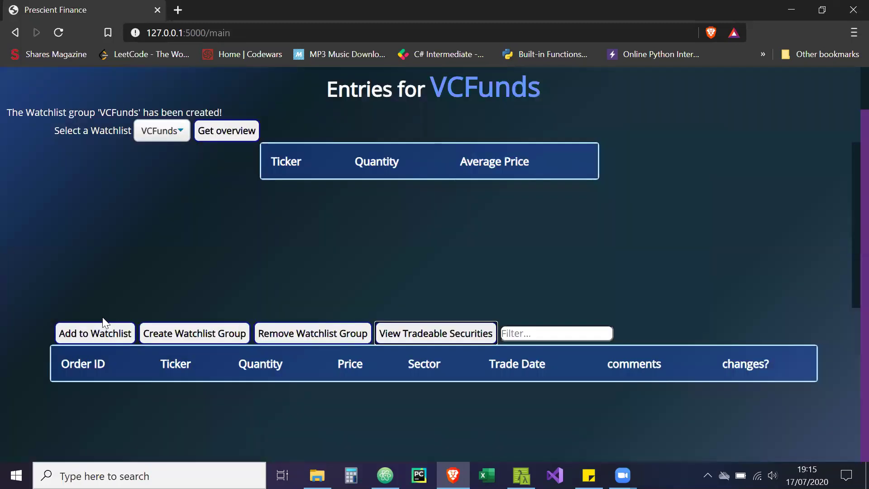
Fill a new VCFunds entry: ticker MSFT, quantity 500, price 158.12, sector Aerospace & Defence
left_click(96, 326)
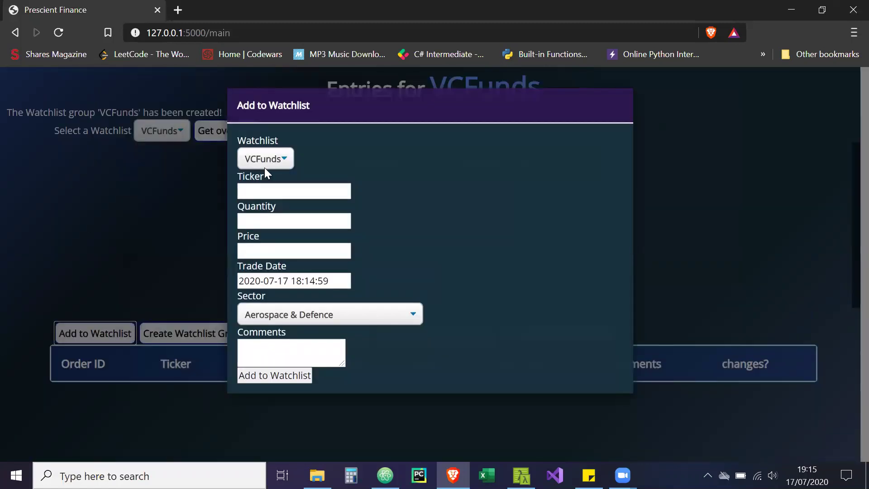
left_click(273, 188)
key("Down")
key("Down")
key("Return")
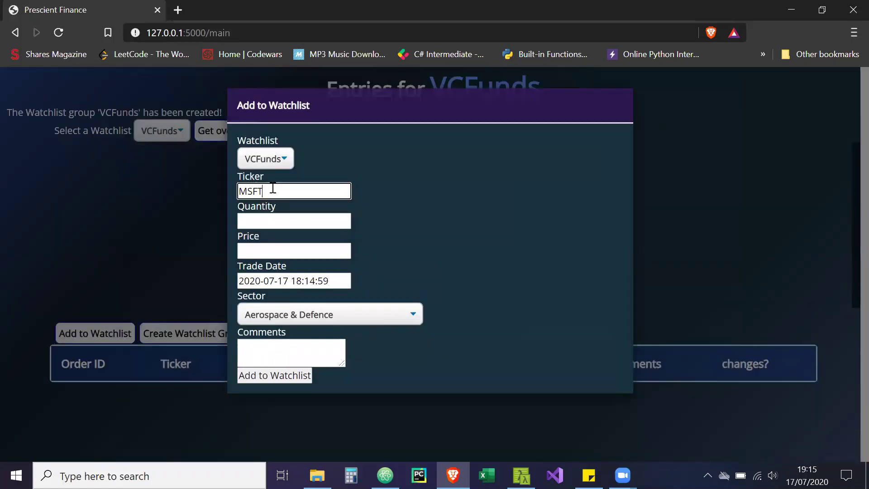
key("Tab")
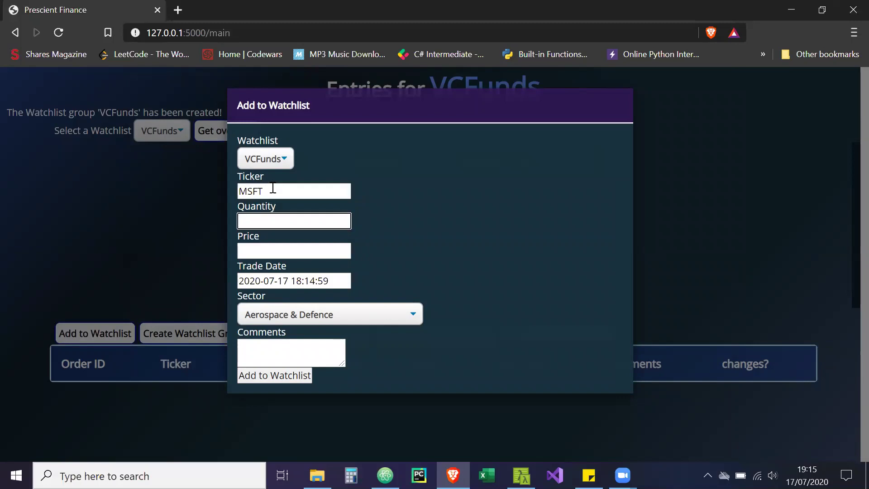
type("500")
key("Tab")
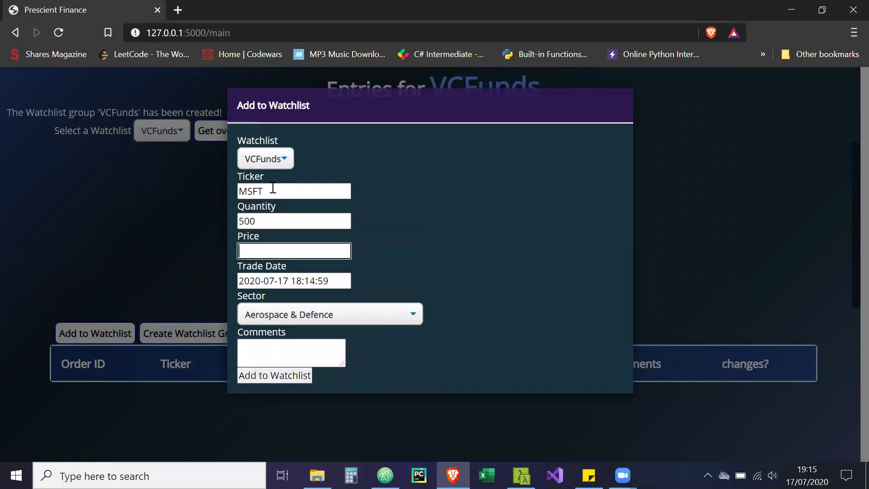
type("1")
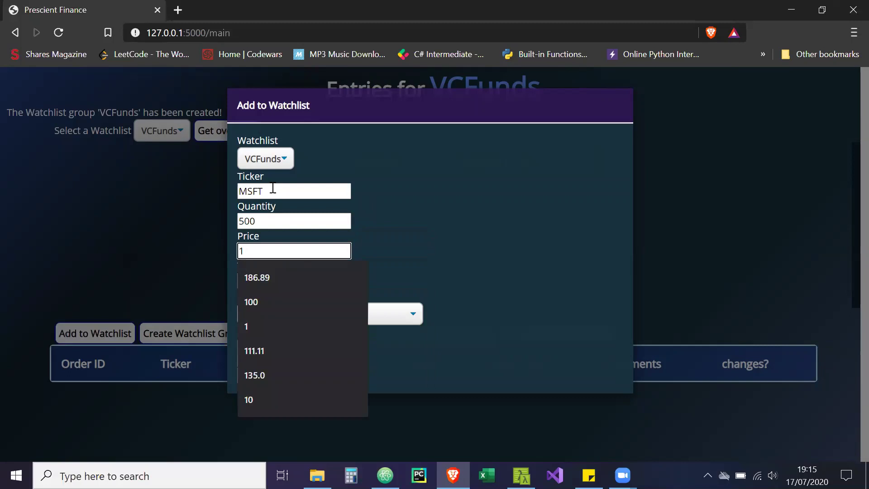
type("58")
key("Down")
key("Return")
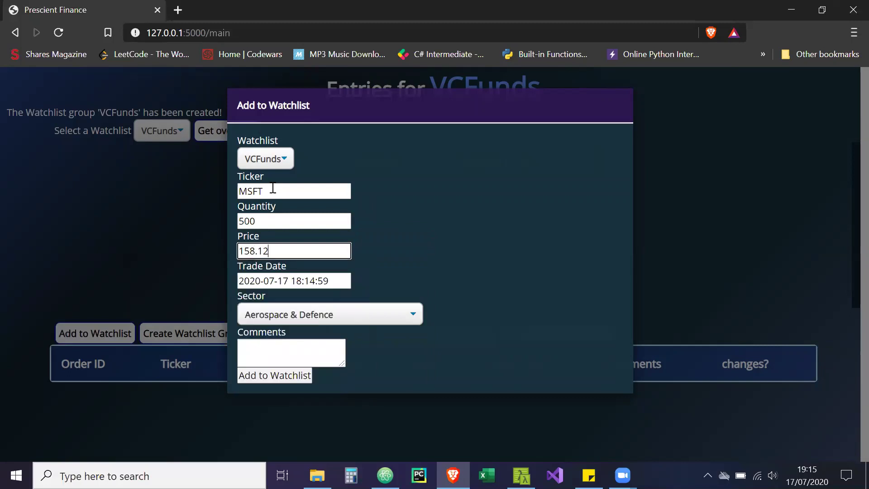
left_click(313, 316)
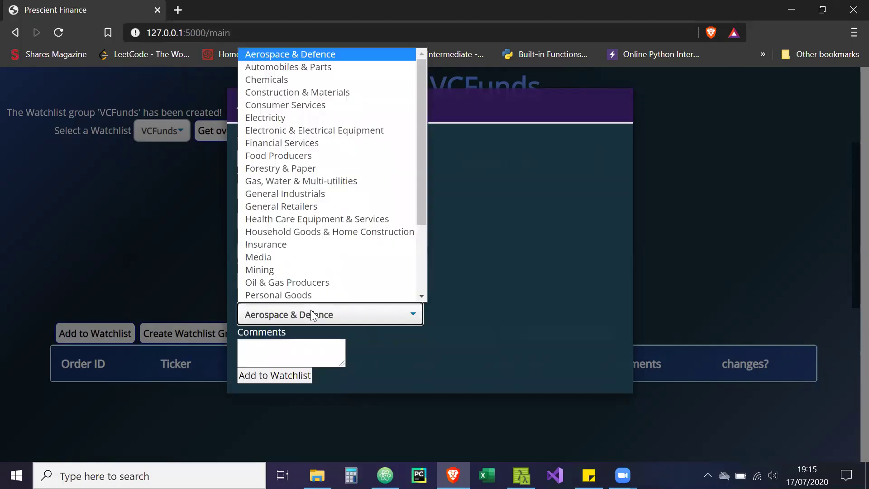
left_click(500, 267)
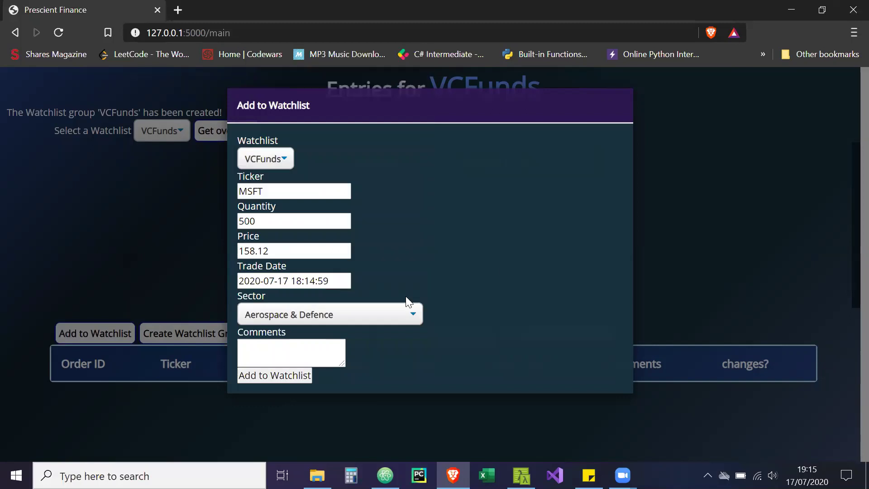
Save the MSFT entry and start a second entry with ticker AMZN
left_click(270, 376)
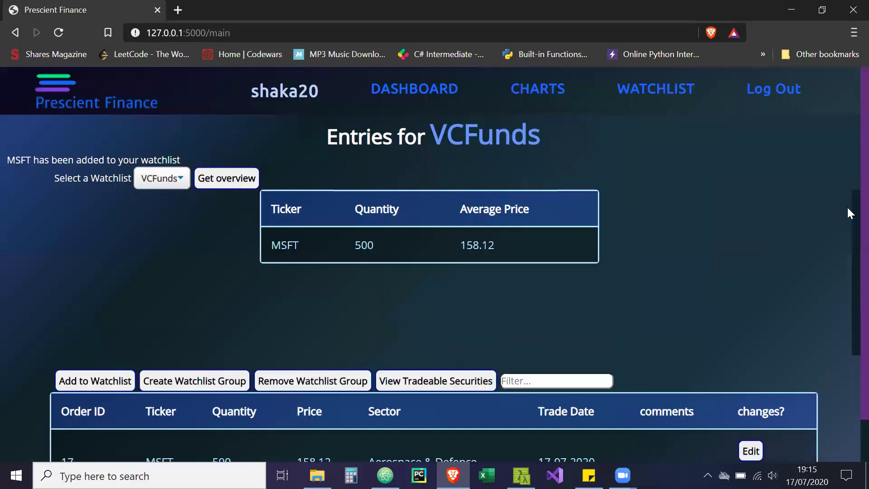
scroll(848, 211, "down", 1)
left_click(99, 332)
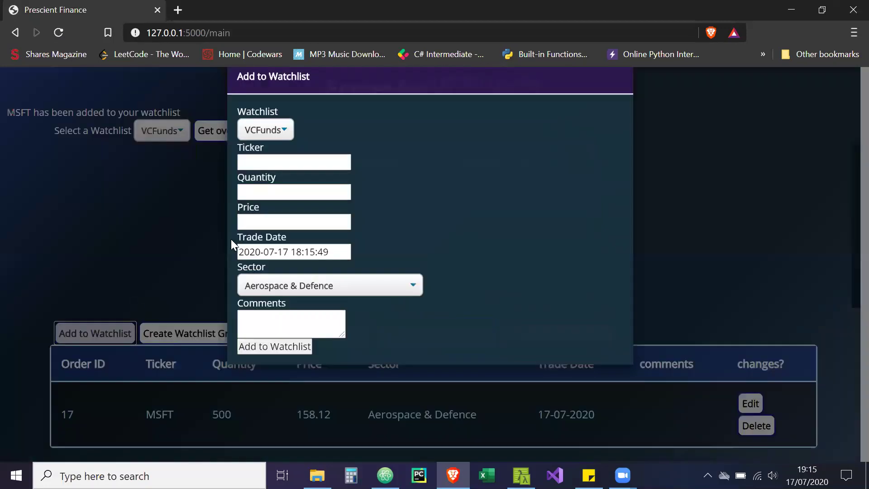
left_click(292, 190)
type("AM")
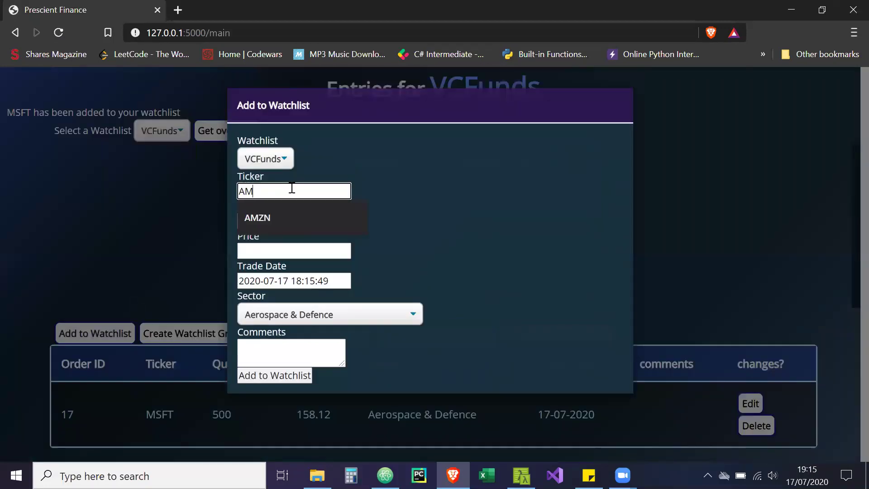
key("Down")
key("Return")
Give the AMZN entry quantity 30 and price 30620.4, and save it
key("Tab")
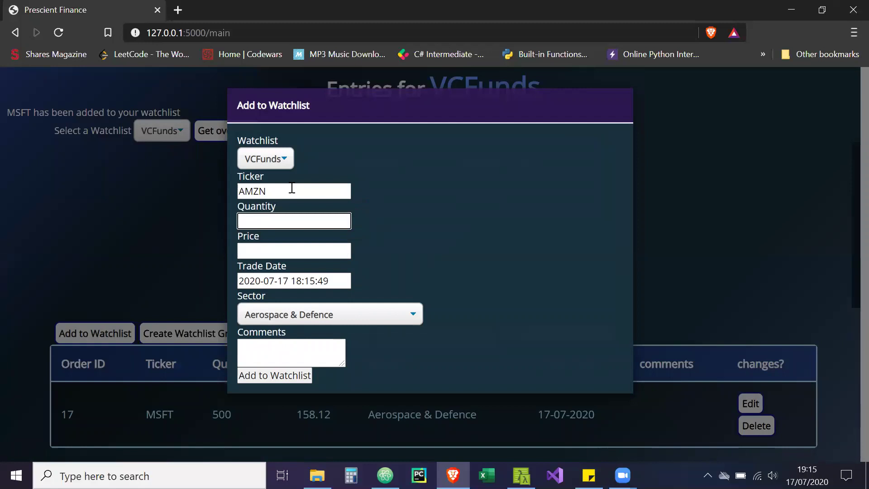
key("Down")
key("Down")
key("Down")
key("Return")
key("Tab")
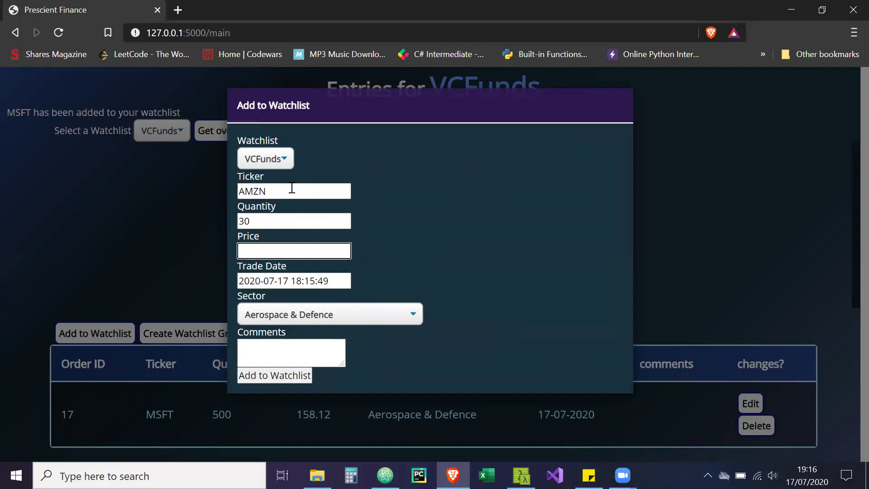
type("30")
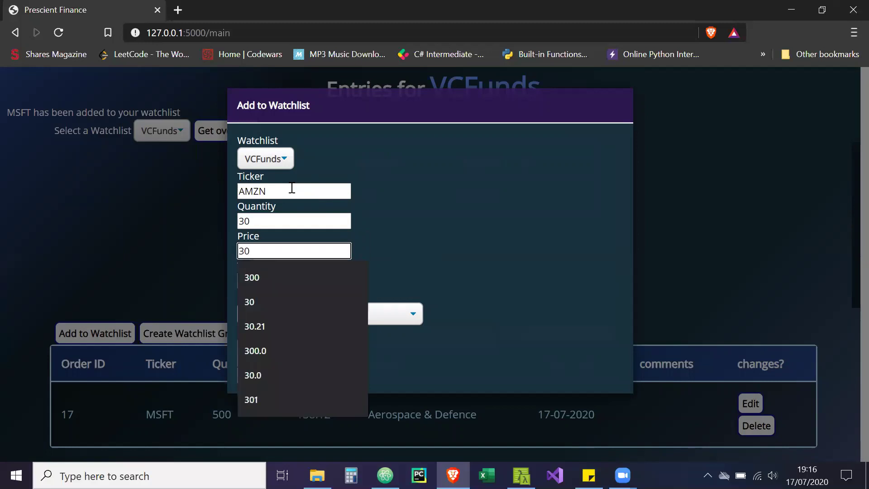
type("6")
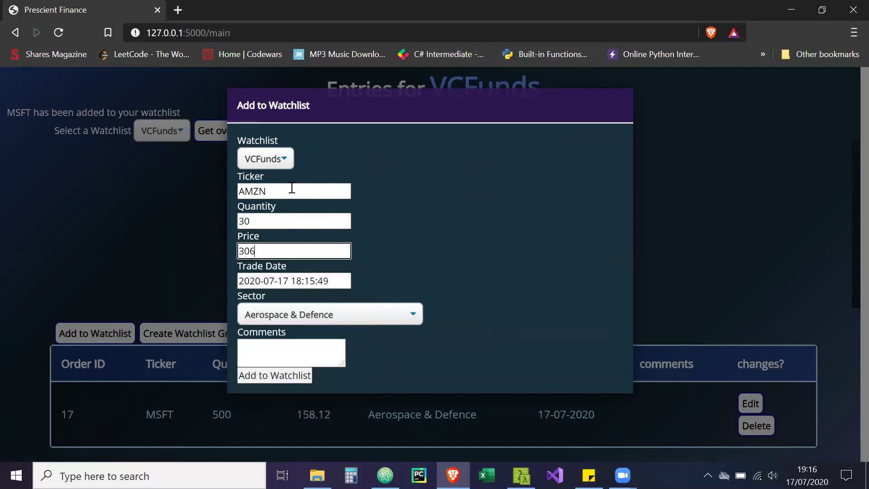
type("20.4")
left_click(282, 381)
scroll(847, 315, "down", 2)
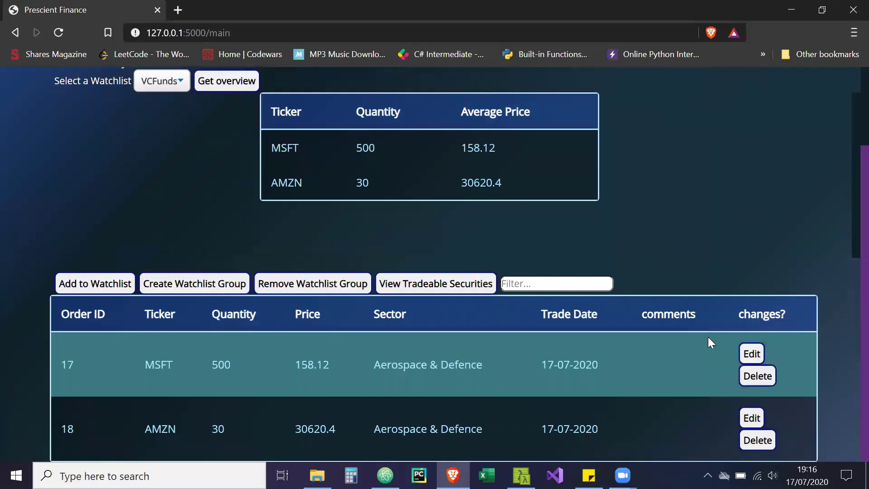
left_click(589, 284)
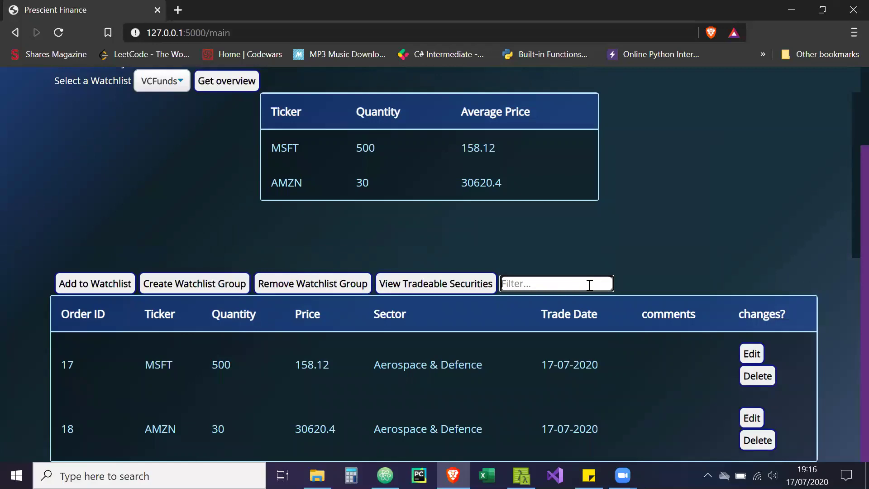
type("MSFT")
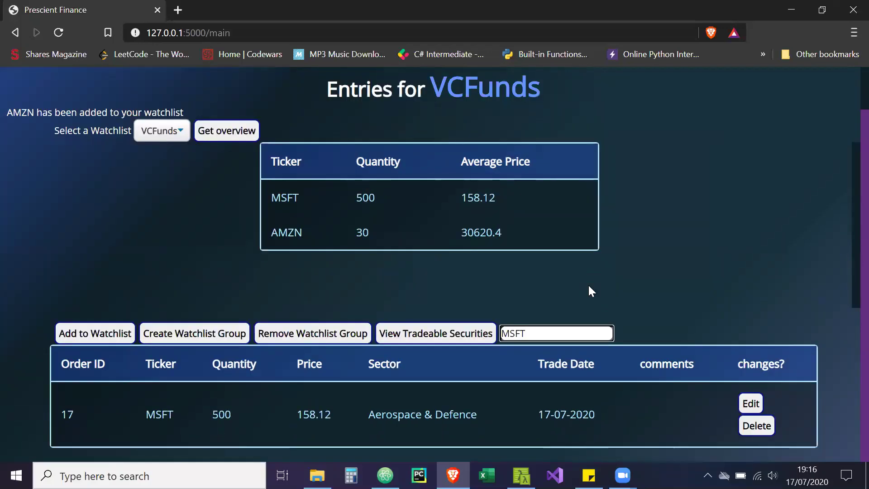
key("BackSpace")
key("BackSpace")
key("BackSpace")
key("BackSpace")
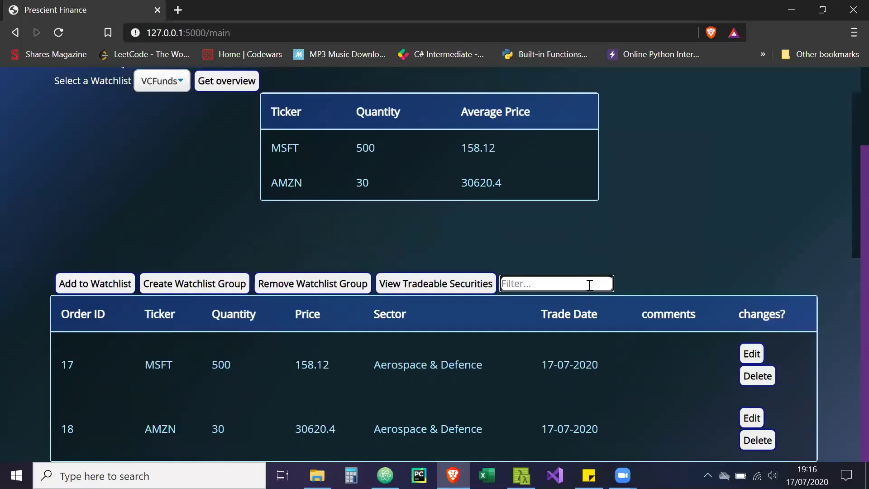
type("AMZ")
key("BackSpace")
key("BackSpace")
key("BackSpace")
Change MSFT order 17's trade date to 2020-06-05
left_click(752, 354)
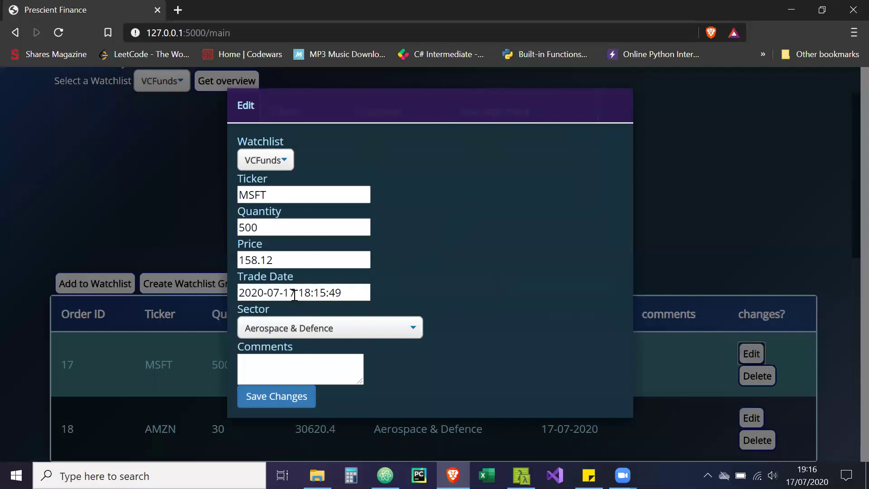
left_click(295, 292)
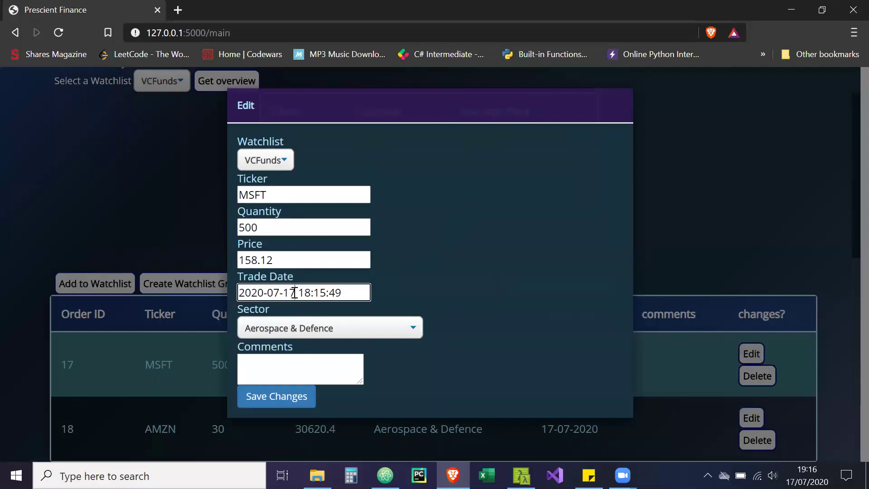
key("BackSpace")
key("BackSpace")
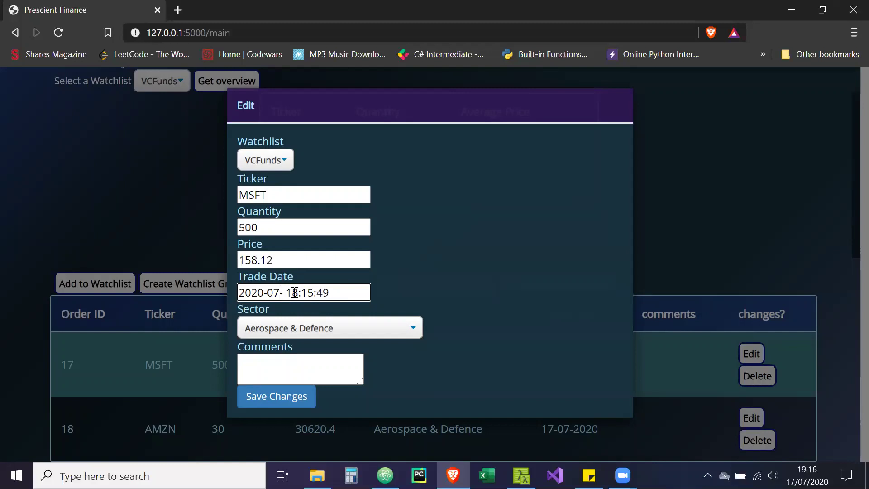
key("BackSpace")
type("6")
key("Right")
type("05")
Set order 17's sector to Technology, comment 'first trade', and save
left_click(299, 333)
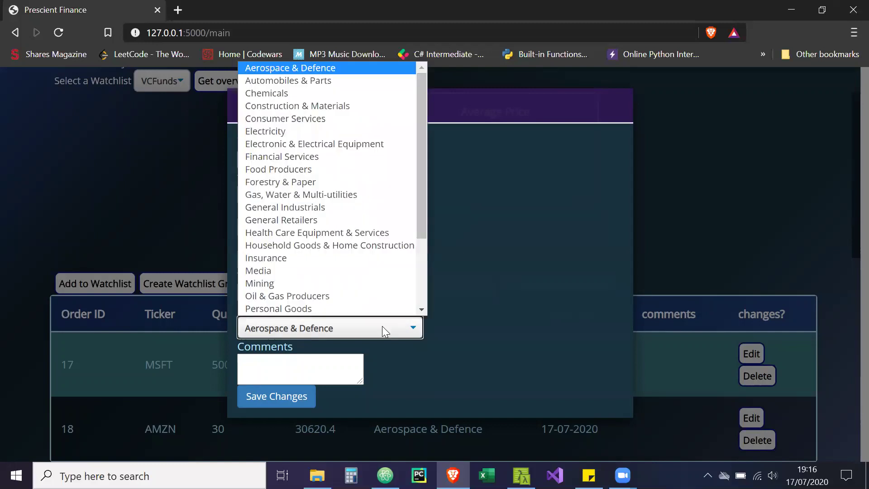
scroll(414, 296, "down", 3)
left_click(305, 271)
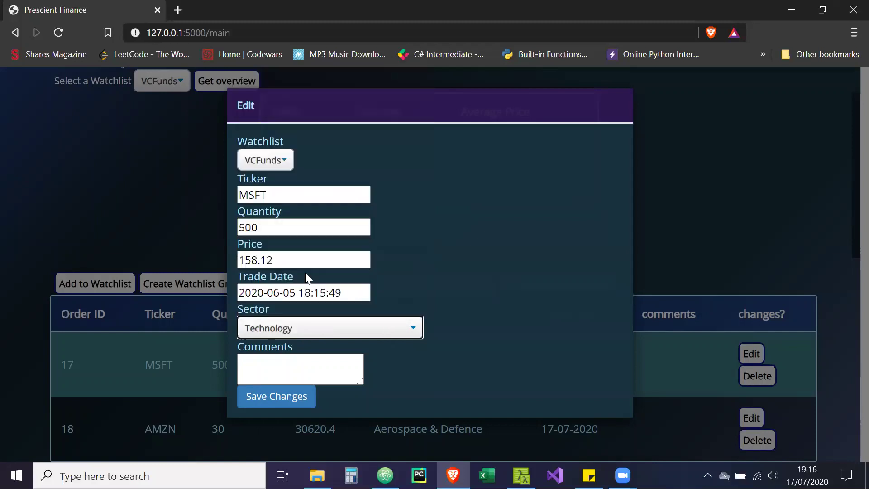
left_click(304, 364)
type("firs")
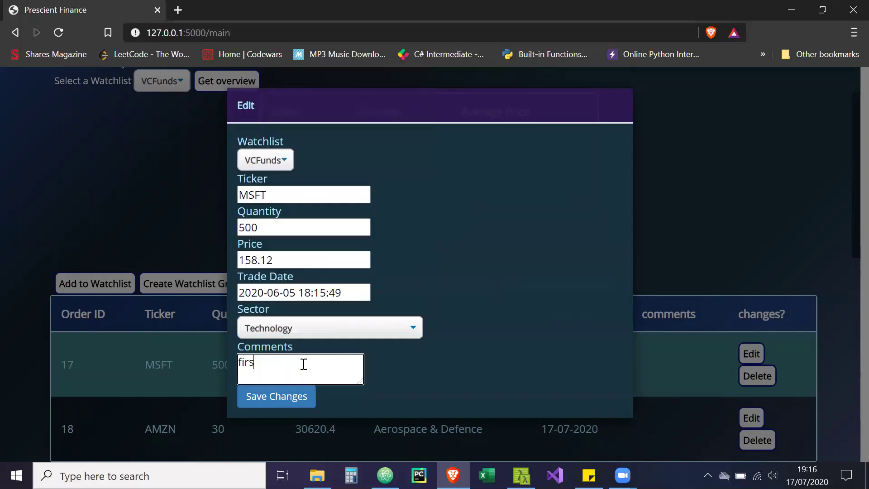
type("t trade")
left_click(305, 395)
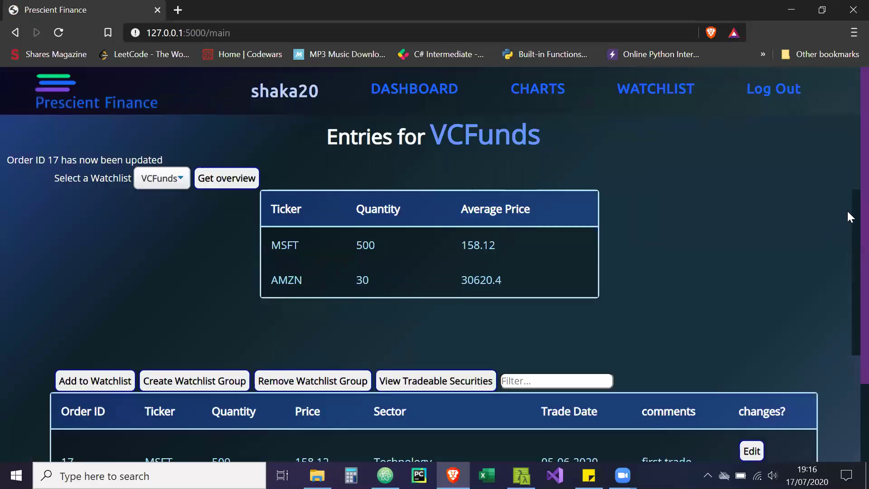
Change AMZN order 18's trade date to 2020-06-05
scroll(846, 271, "down", 2)
left_click(751, 417)
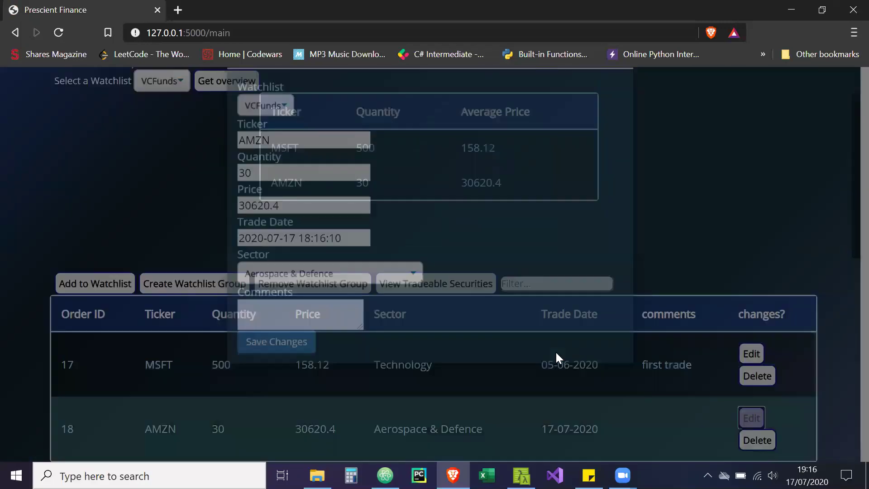
left_click(284, 292)
key("BackSpace")
type("6")
key("Right")
key("Right")
key("Right")
key("BackSpace")
key("BackSpace")
type("05")
Set order 18's sector to Technology and save the changes
left_click(292, 321)
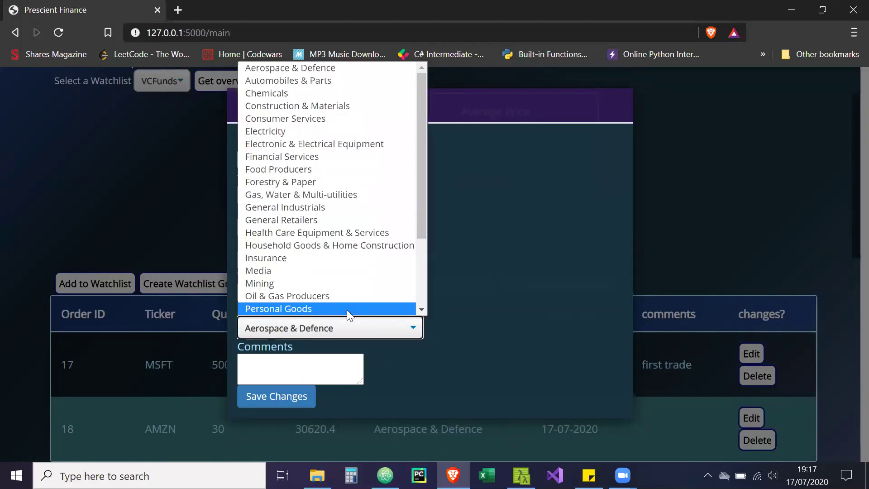
left_click(423, 292)
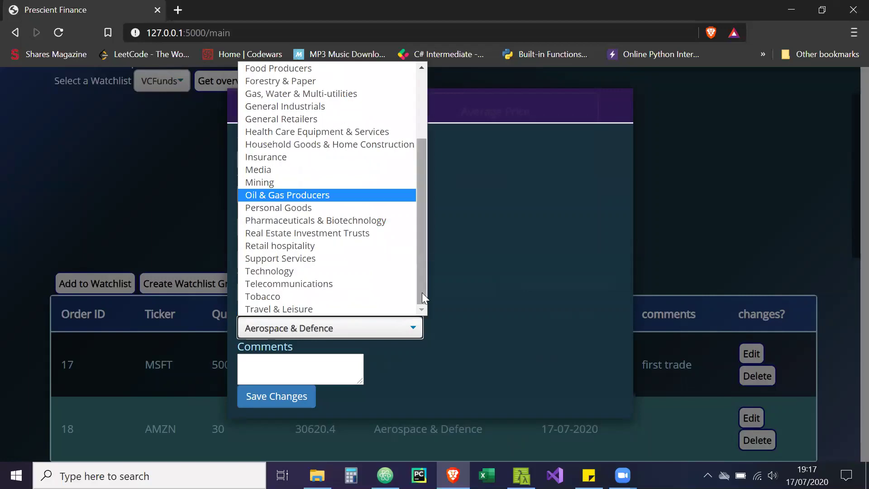
left_click(340, 272)
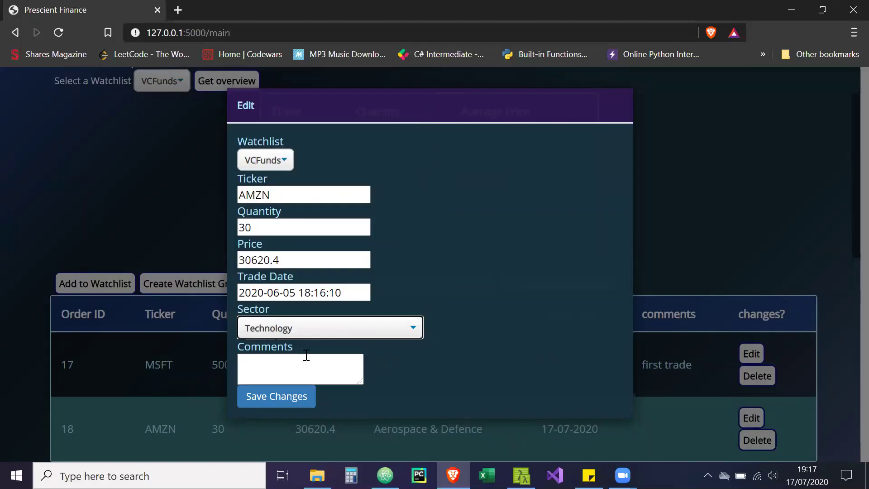
left_click(301, 398)
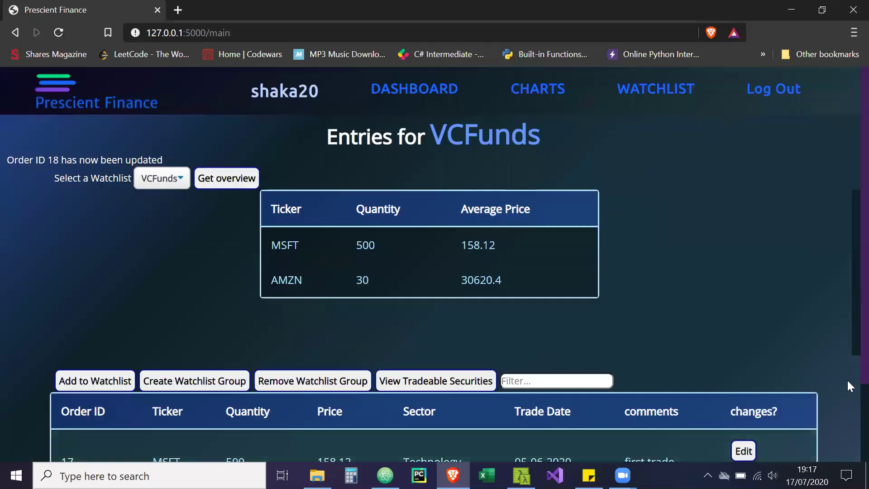
Add an MSFT trade of -20 shares at 140.2 to the VCFunds watchlist
scroll(847, 381, "down", 2)
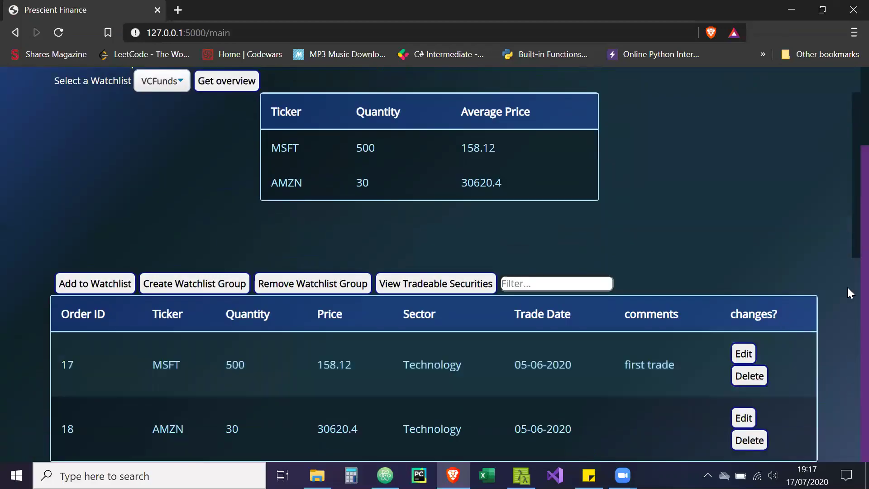
scroll(846, 197, "up", 2)
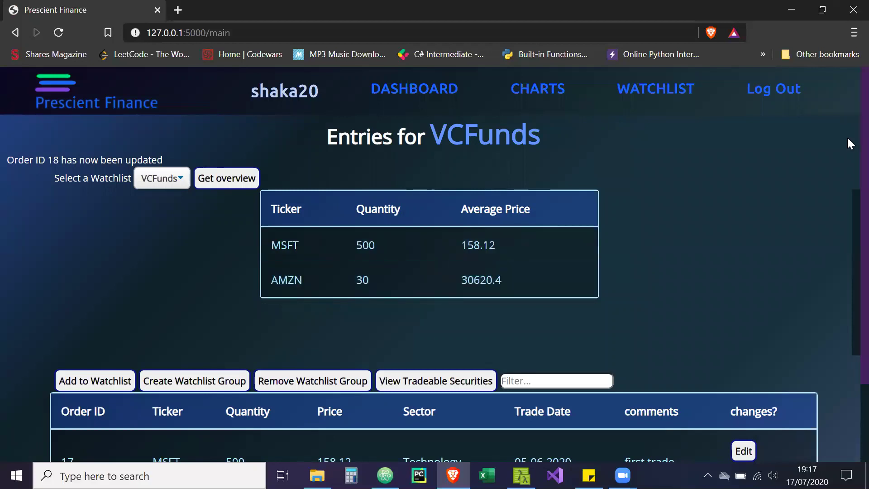
scroll(846, 136, "down", 2)
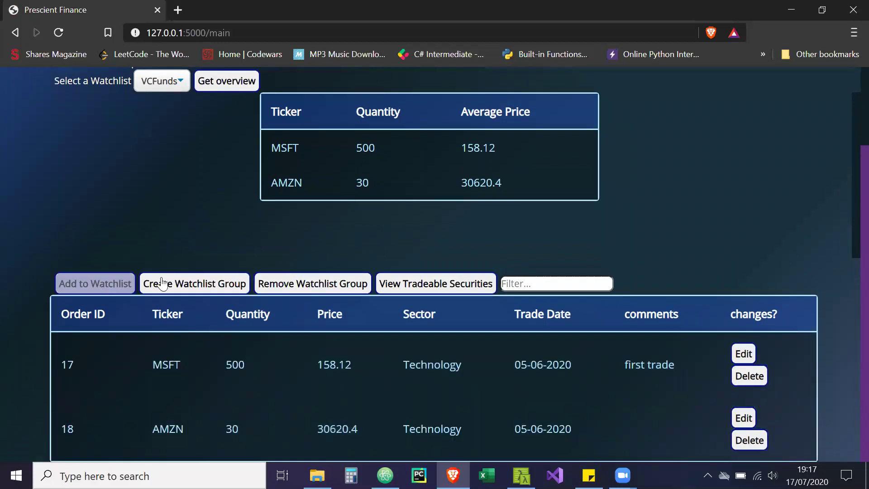
left_click(103, 285)
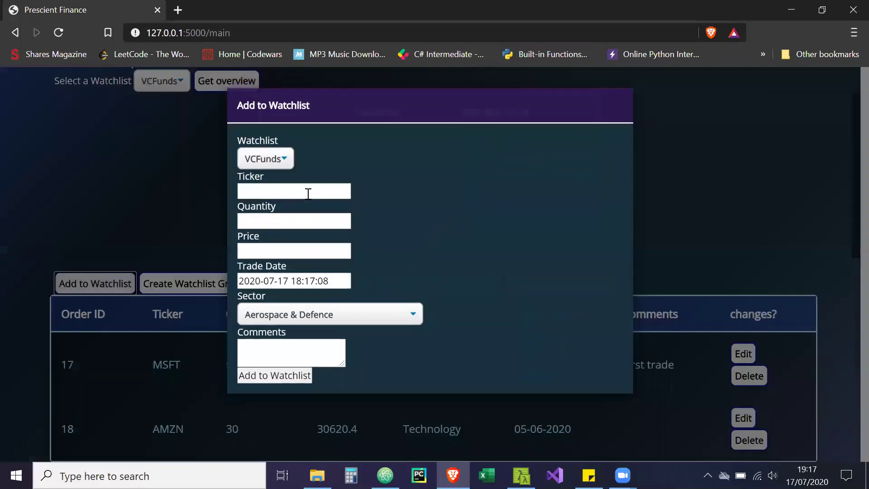
left_click(309, 194)
type("MSFT")
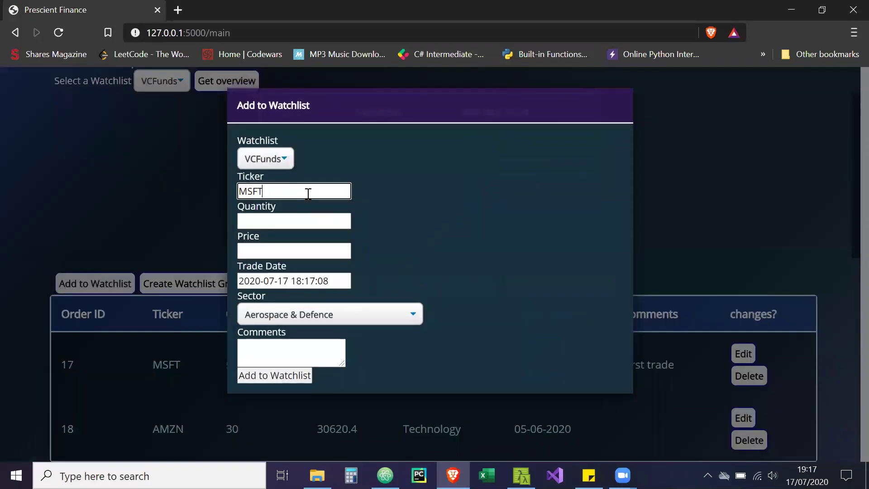
key("Tab")
type("-20")
key("Tab")
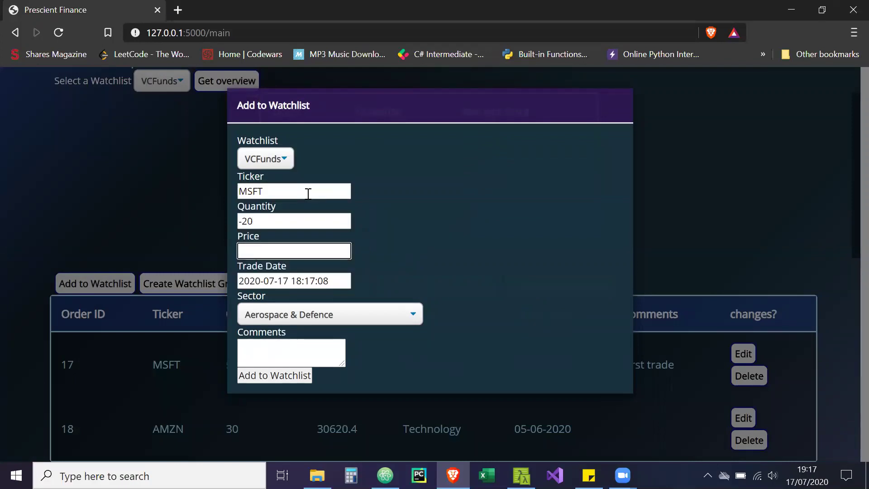
type("1")
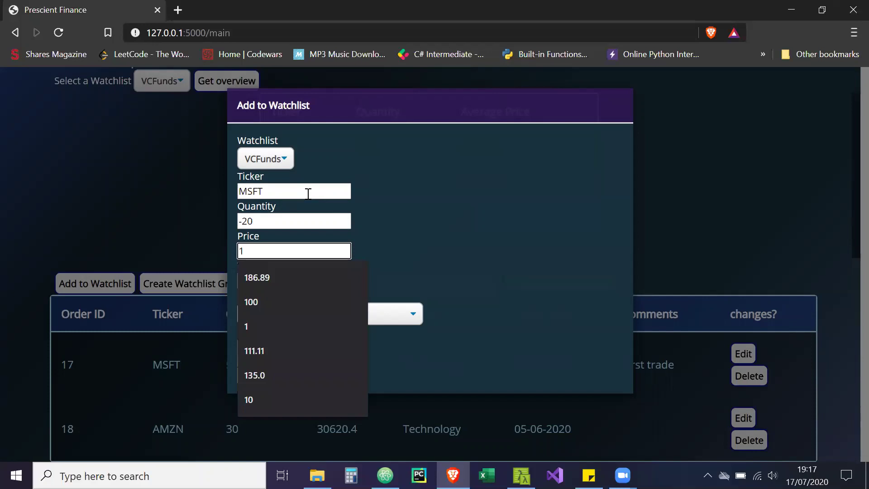
type("40.2")
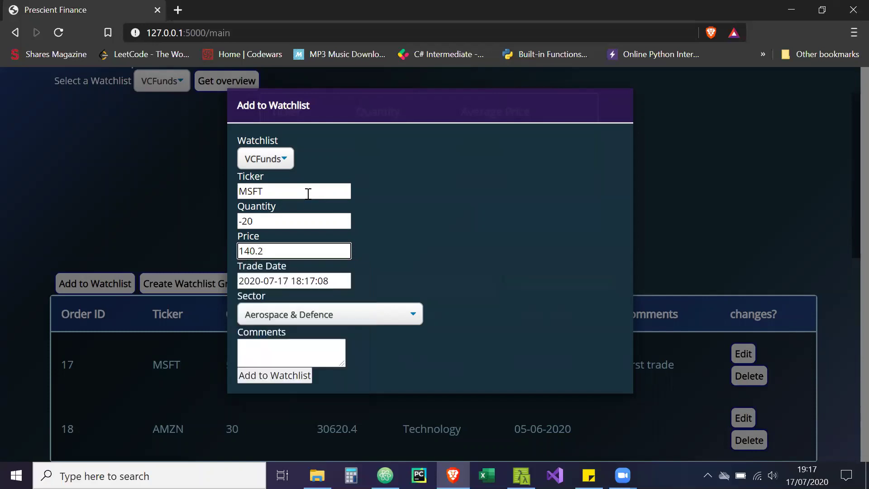
left_click_drag(288, 281, 284, 281)
left_click(294, 375)
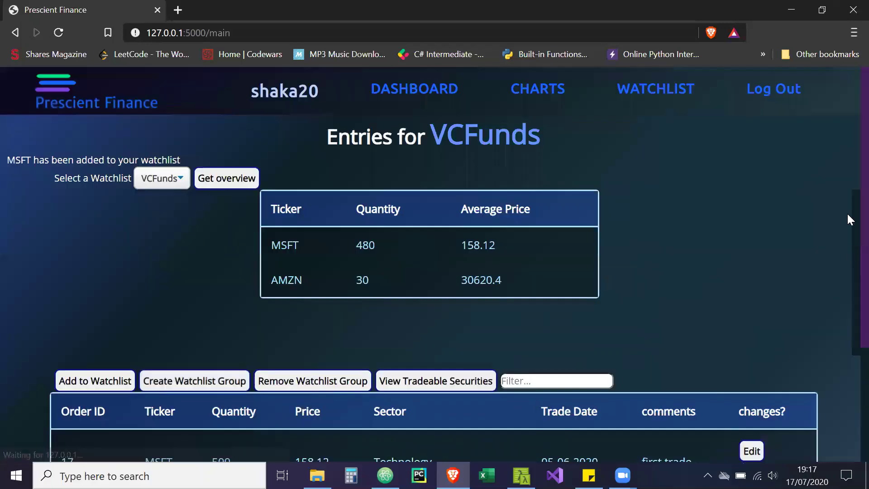
mouse_move(846, 212)
left_mouse_down()
mouse_move(847, 353)
mouse_move(846, 218)
left_mouse_up()
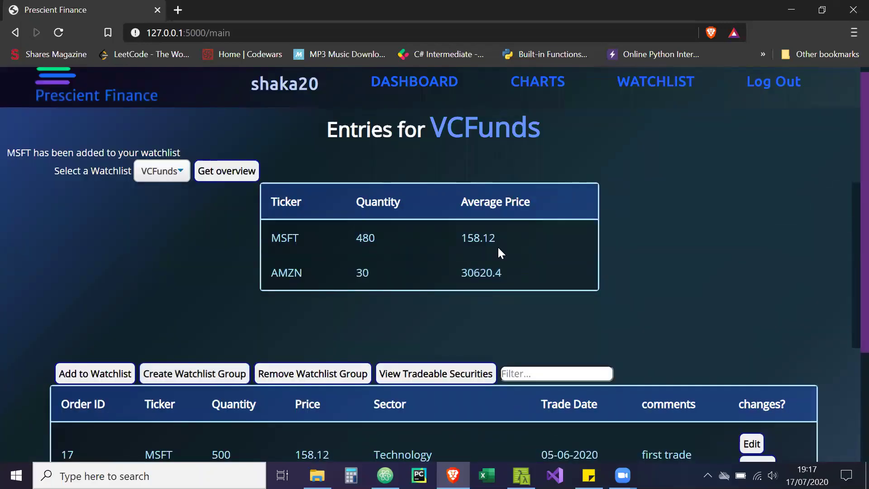
Edit order 19 and change its trade date to 2020-06-25
scroll(846, 271, "down", 3)
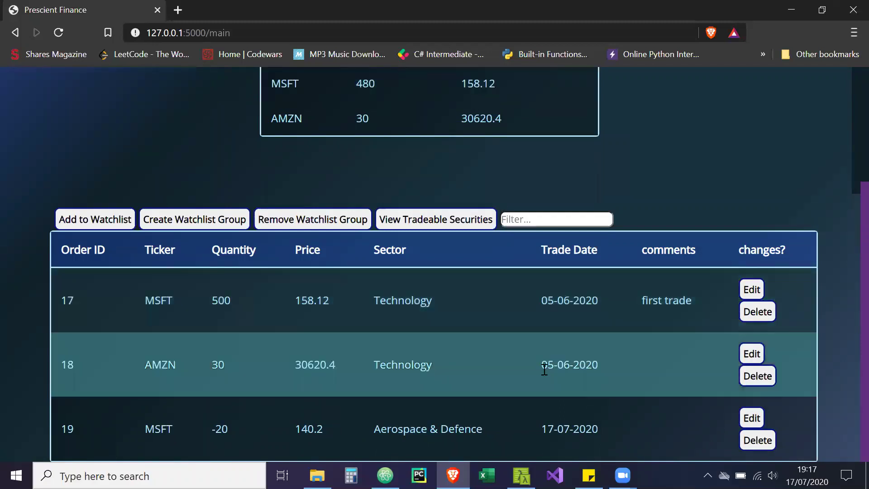
left_click(751, 417)
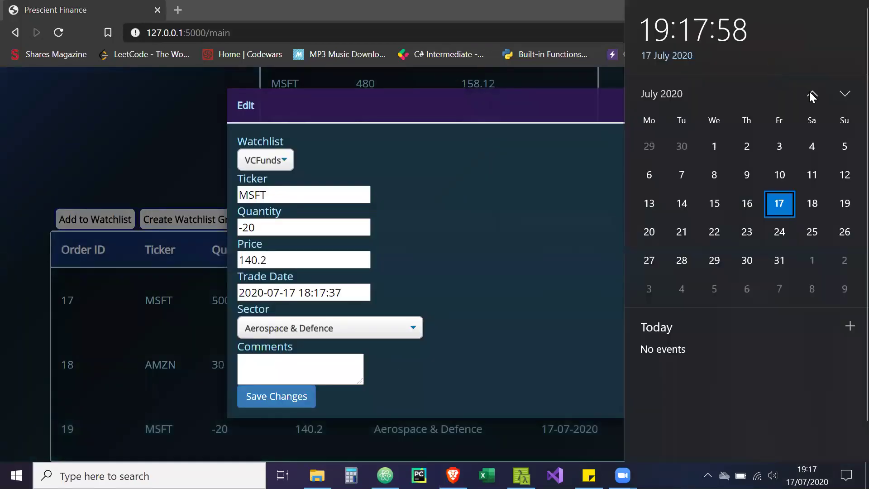
left_click(812, 96)
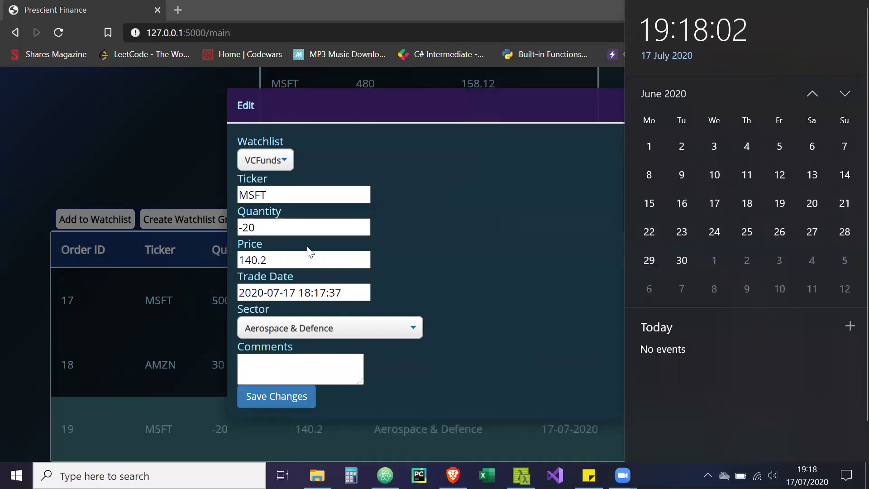
left_click(295, 294)
key("BackSpace")
key("BackSpace")
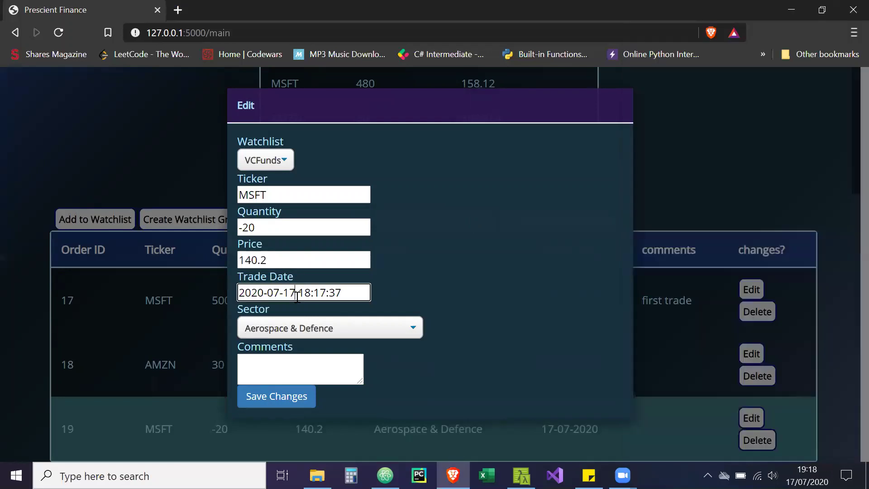
type("25")
key("BackSpace")
type("6")
Set order 19's sector to Technology and save the changes
left_click(308, 328)
scroll(319, 277, "down", 3)
left_click(310, 271)
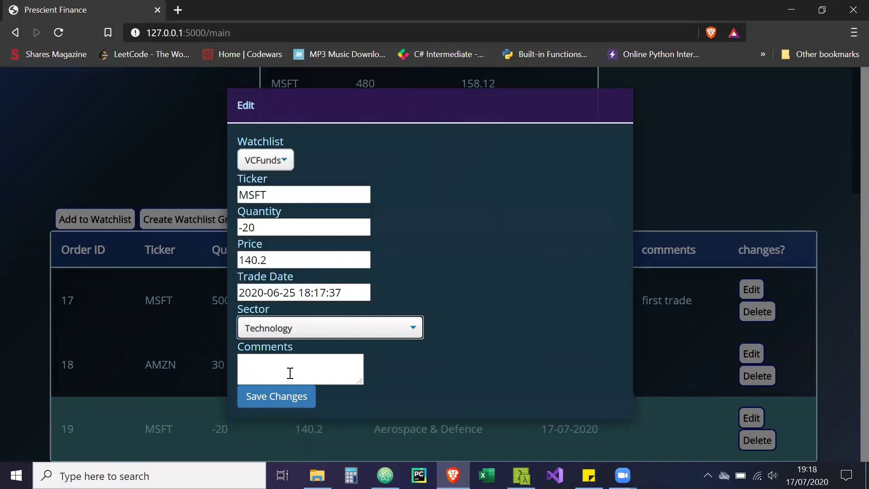
left_click(281, 398)
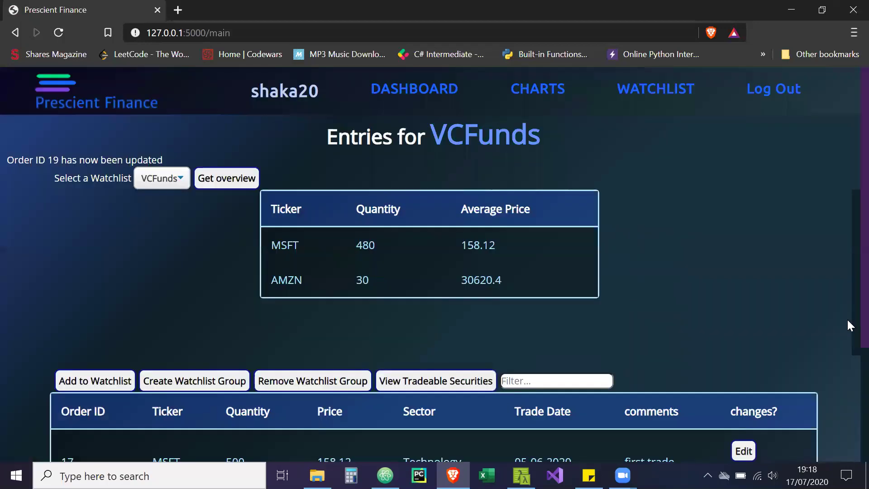
Filter the VCFunds orders table by MSFT, leaving only orders 17 and 19
scroll(847, 399, "down", 3)
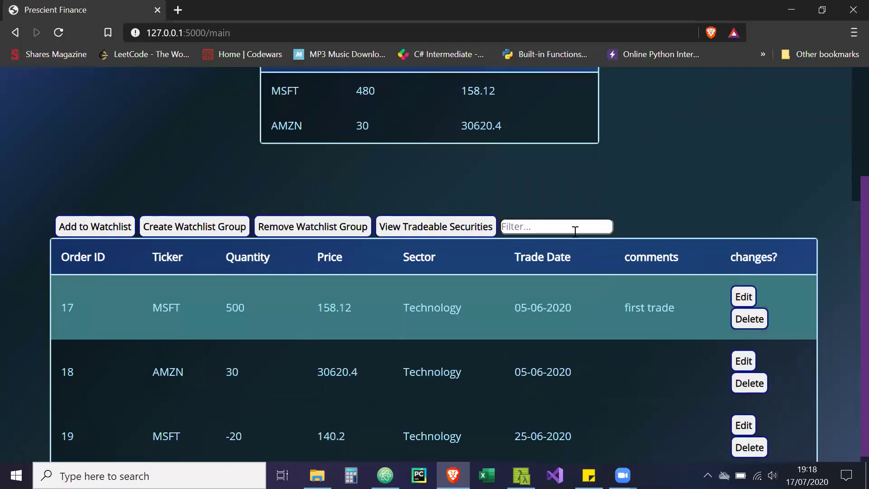
left_click(574, 230)
type("MSFT")
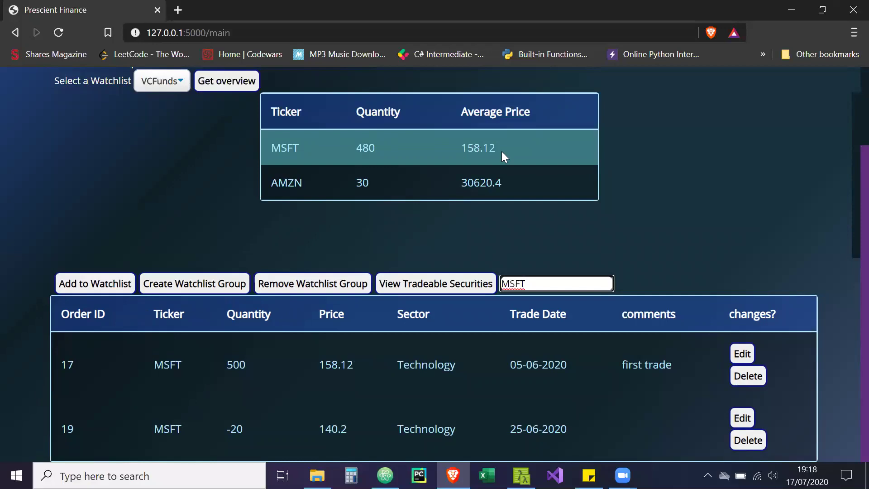
scroll(847, 136, "up", 2)
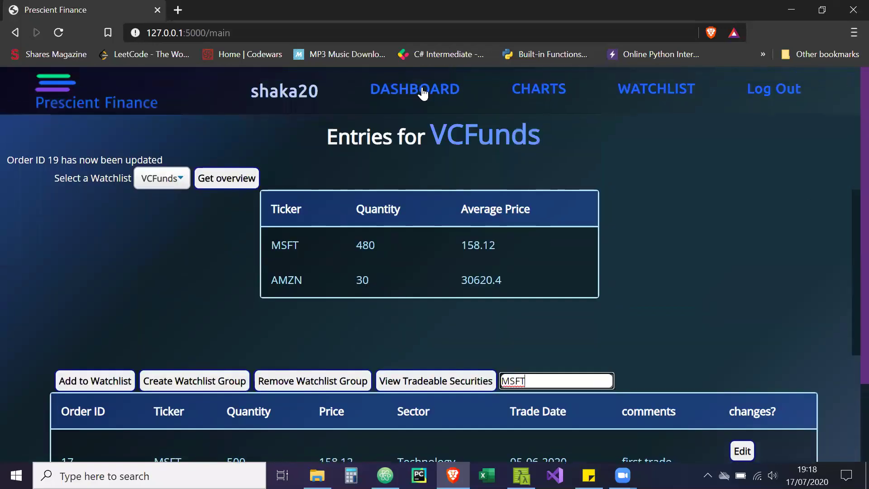
Go to the portfolio dashboard and check the watchlist selector, keeping VCFunds selected
left_click(421, 90)
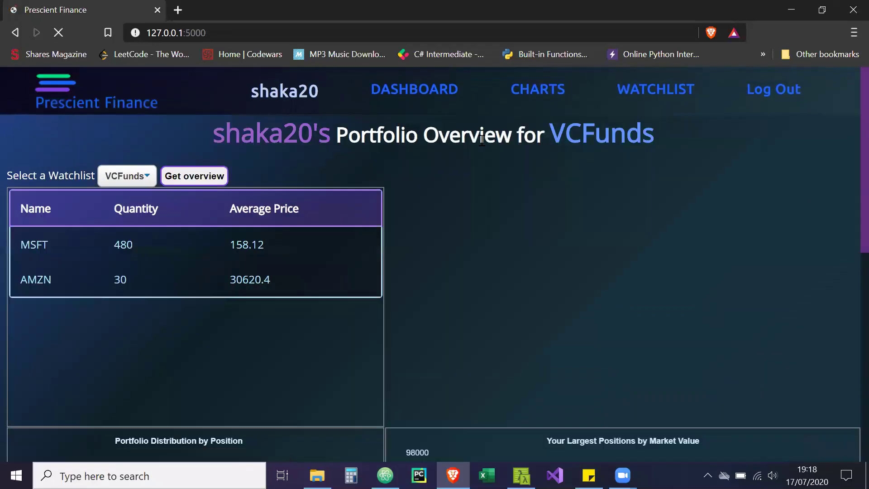
scroll(846, 272, "down", 10)
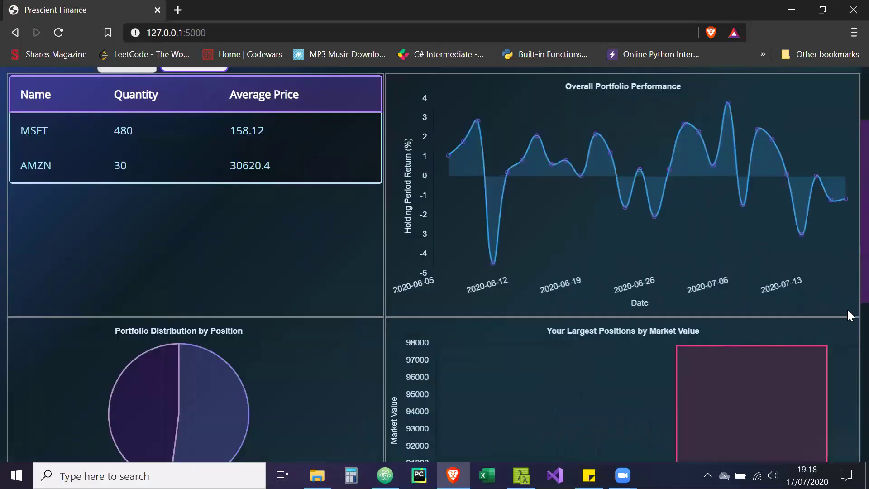
scroll(846, 292, "up", 10)
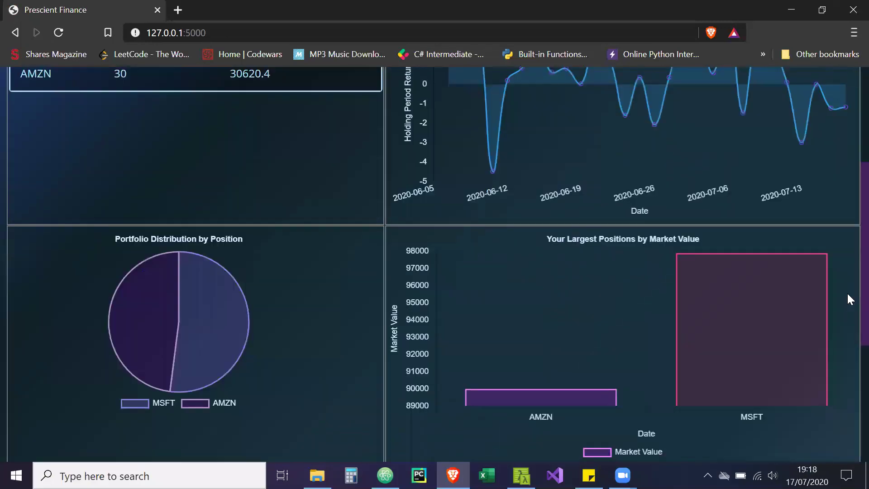
scroll(847, 216, "up", 1)
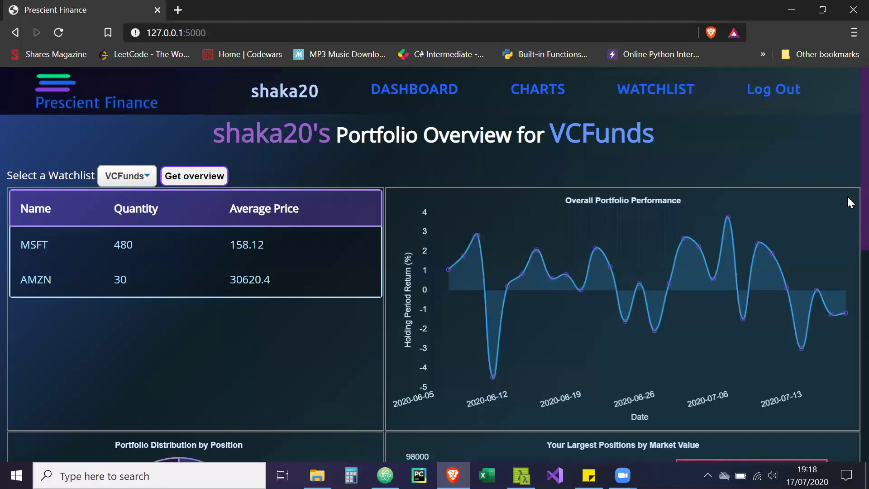
scroll(846, 204, "down", 1)
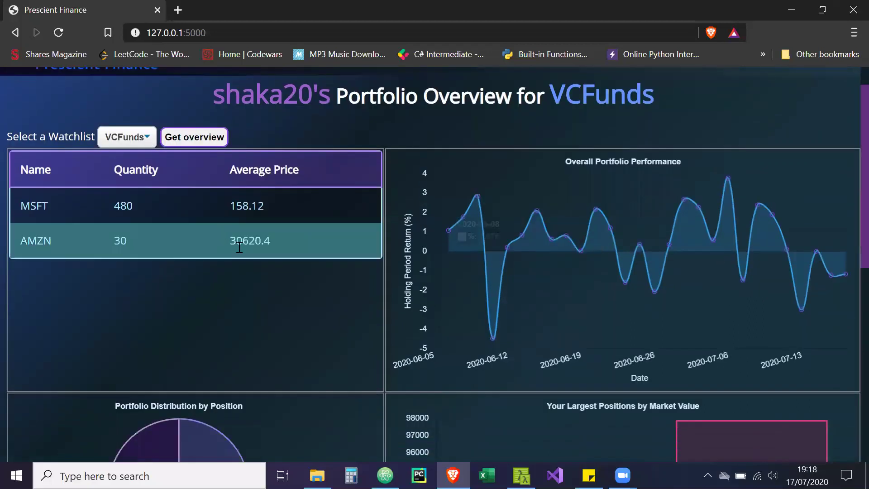
left_click(134, 143)
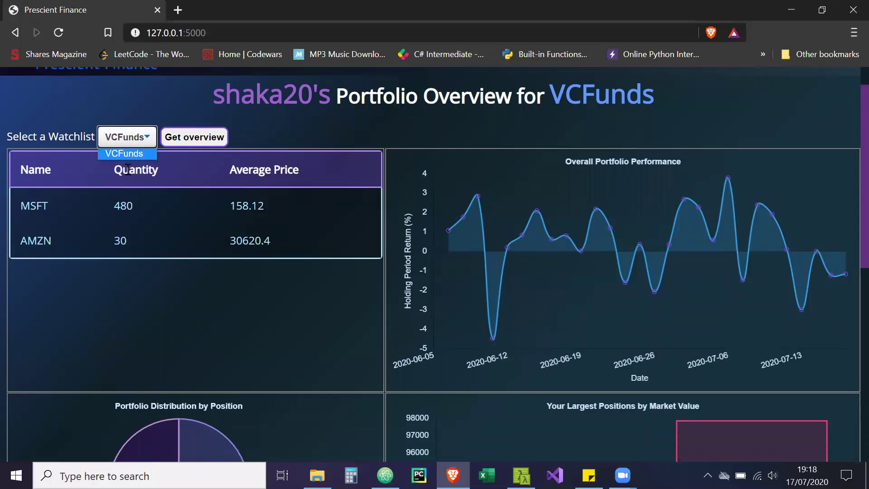
left_click(235, 288)
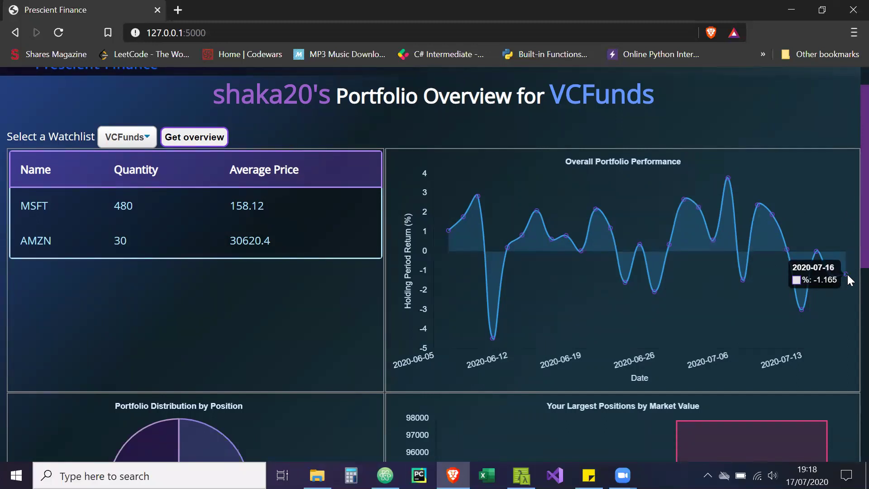
Toggle MSFT and AMZN off and back on in the position distribution pie
scroll(846, 237, "down", 5)
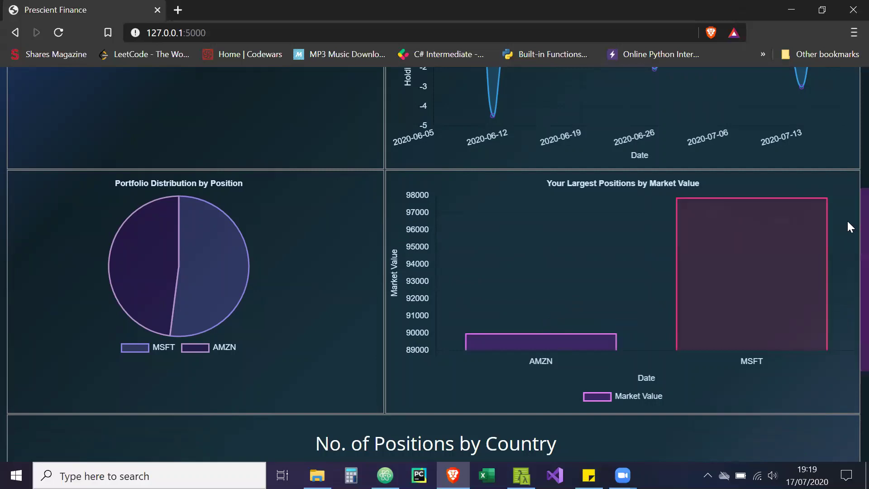
scroll(846, 271, "down", 3)
scroll(847, 293, "up", 1)
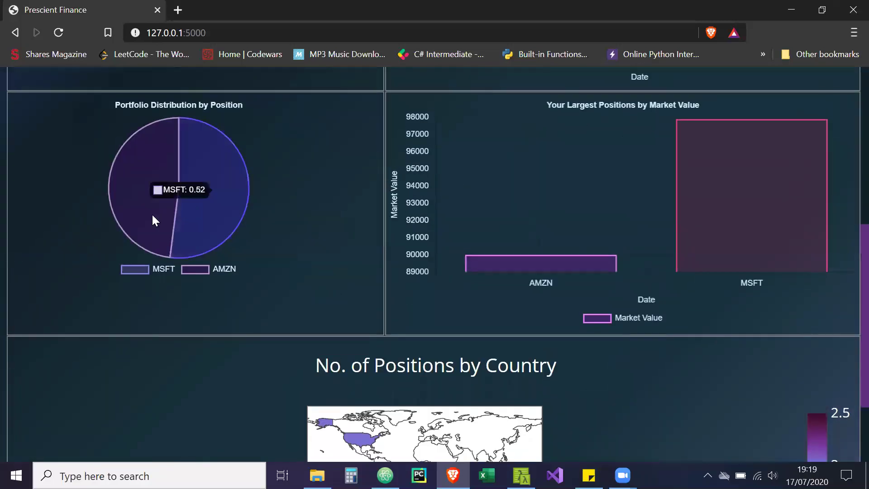
mouse_move(146, 217)
mouse_move(187, 214)
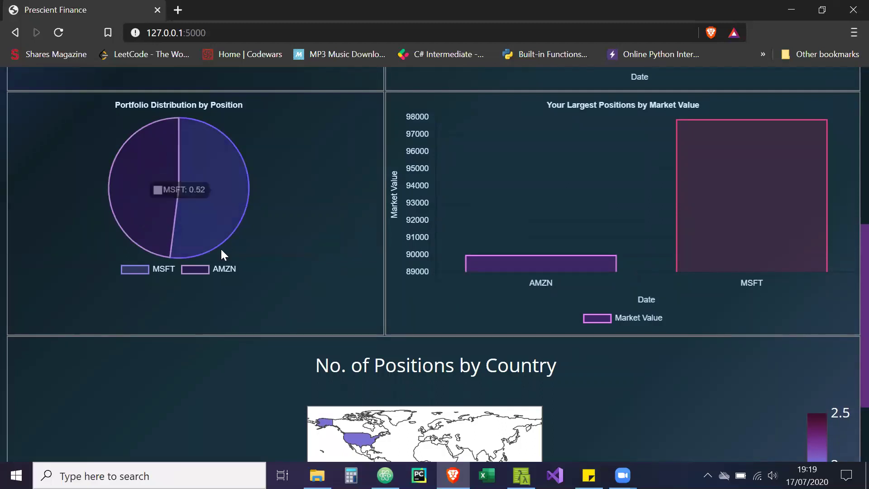
mouse_move(112, 208)
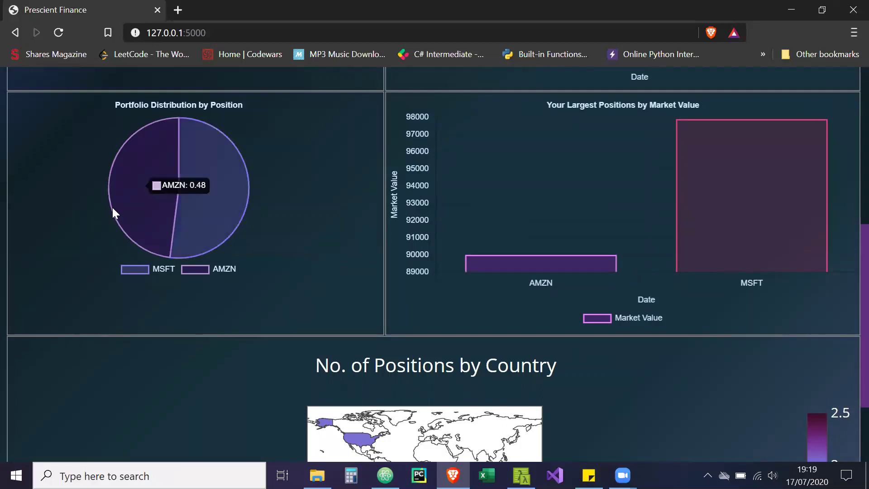
left_click(137, 273)
left_click(138, 273)
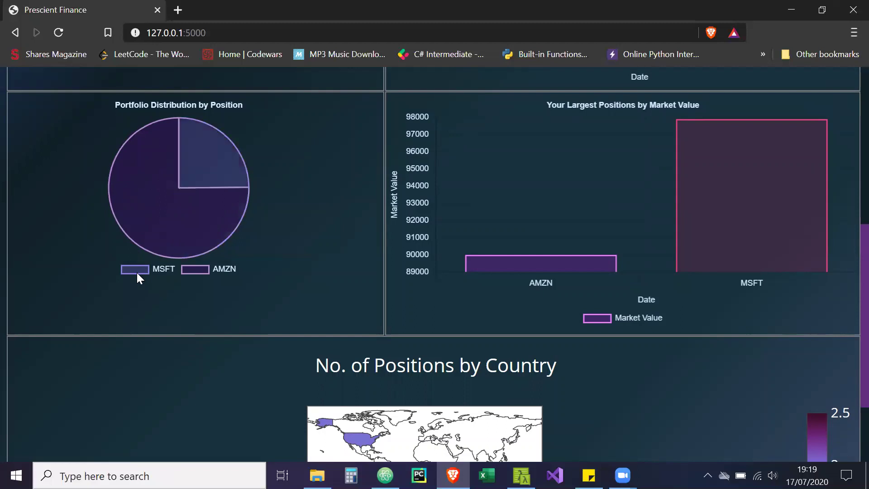
left_click(186, 267)
left_click(186, 268)
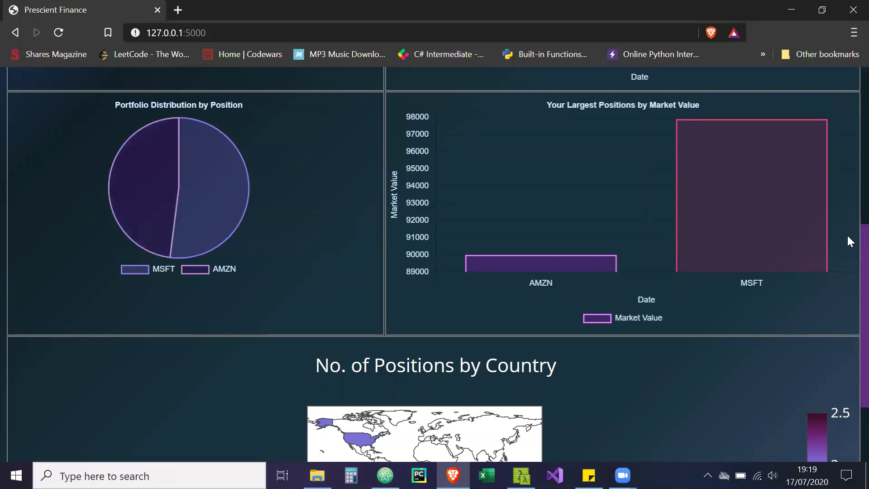
Look over the bar chart and country map, then return to the top
scroll(846, 234, "down", 3)
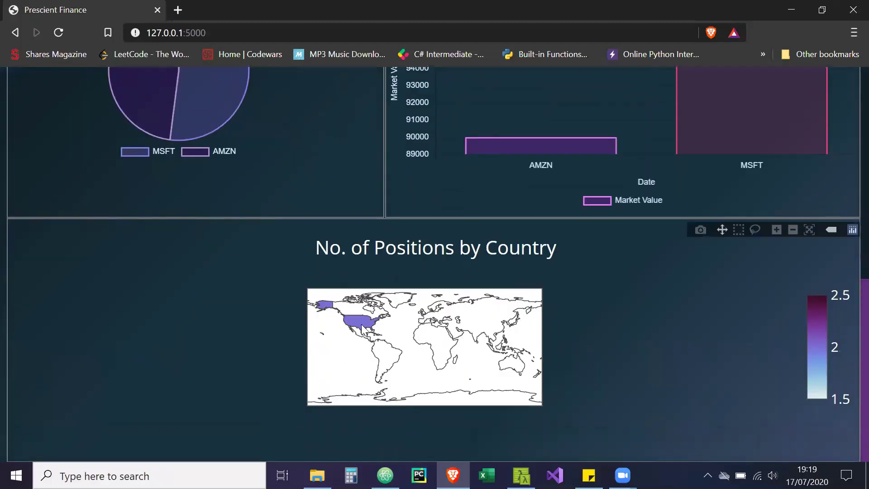
mouse_move(362, 325)
scroll(850, 109, "up", 10)
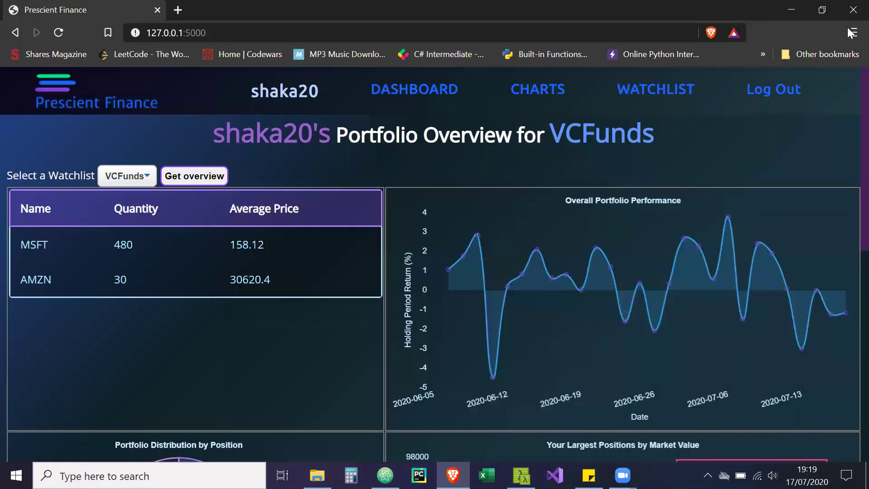
Open the AMZN Performance Breakdown, showing 30620.4 average cost and about -91.9% unrealised P&L
left_click(525, 88)
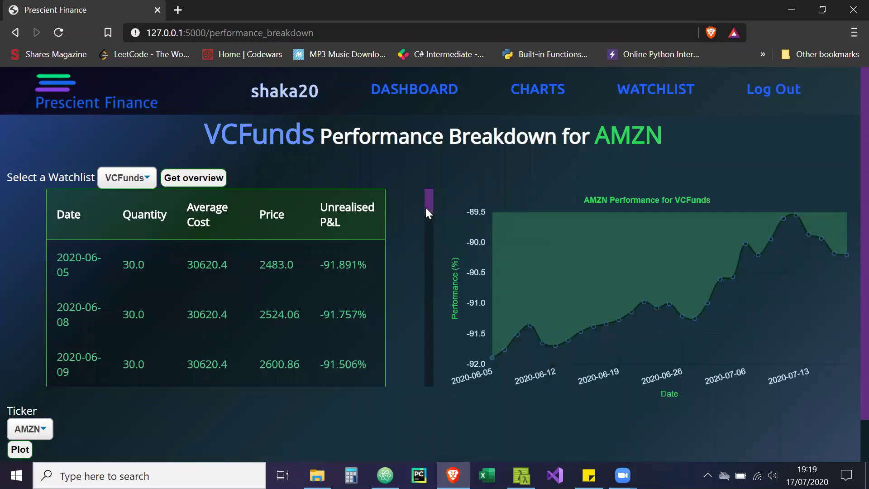
mouse_move(425, 207)
left_mouse_down()
mouse_move(433, 276)
mouse_move(425, 200)
left_mouse_up()
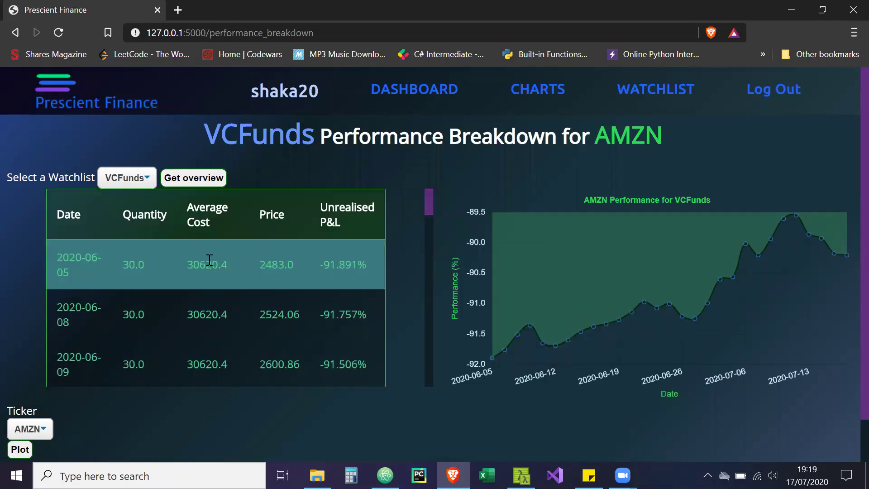
mouse_move(494, 324)
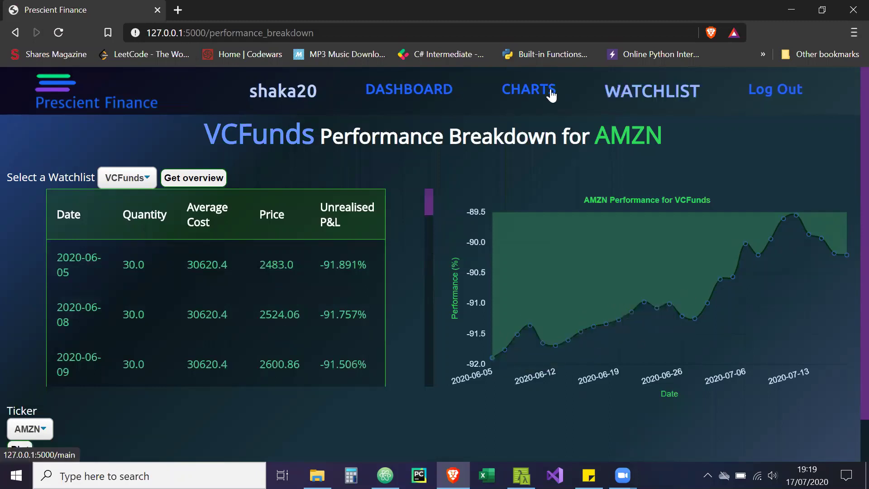
Correct AMZN order 18's price from 30620.4 to 3060.4 and save
left_click(637, 93)
scroll(847, 366, "down", 3)
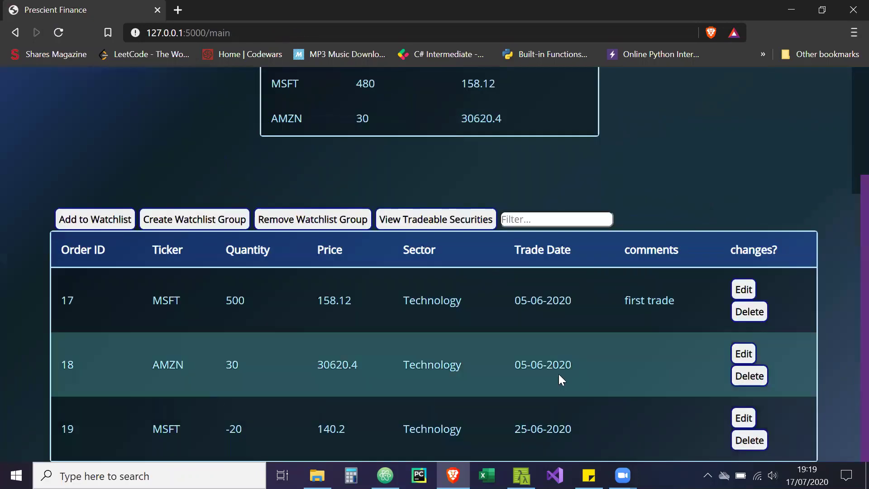
left_click(743, 353)
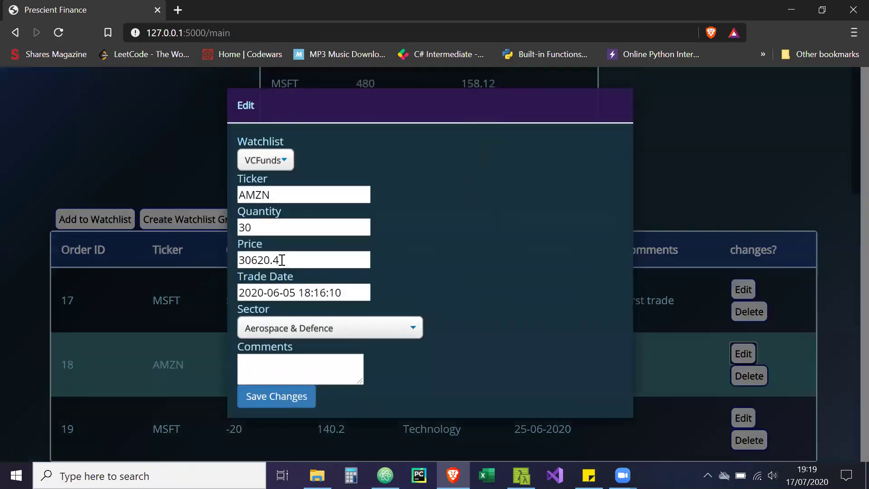
left_click(265, 260)
key("BackSpace")
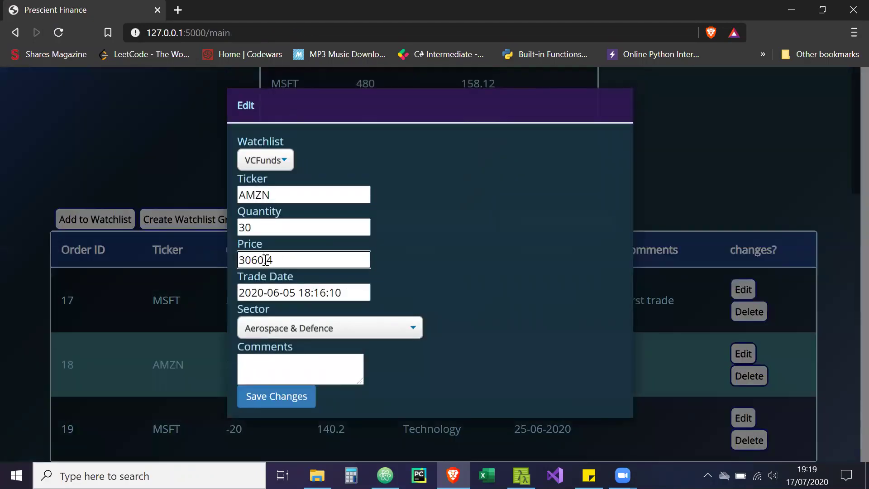
left_click(264, 403)
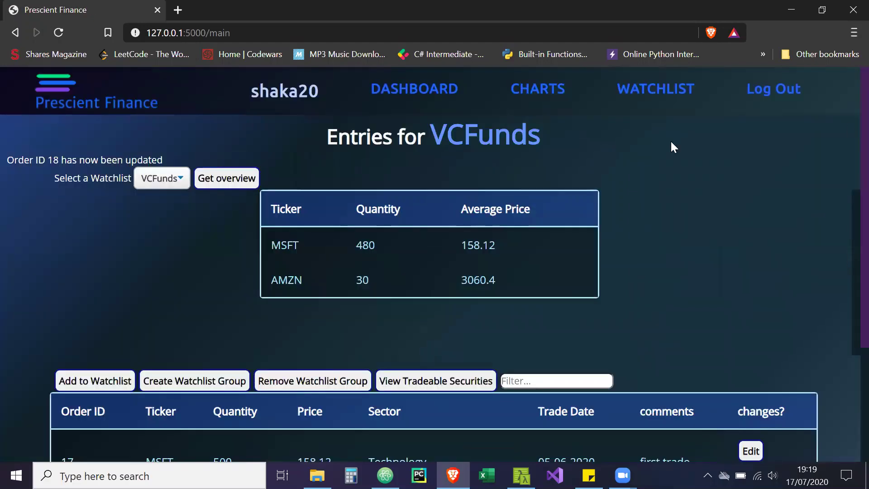
Plot the MSFT performance breakdown: 500 shares at 158.12 average cost
left_click(547, 95)
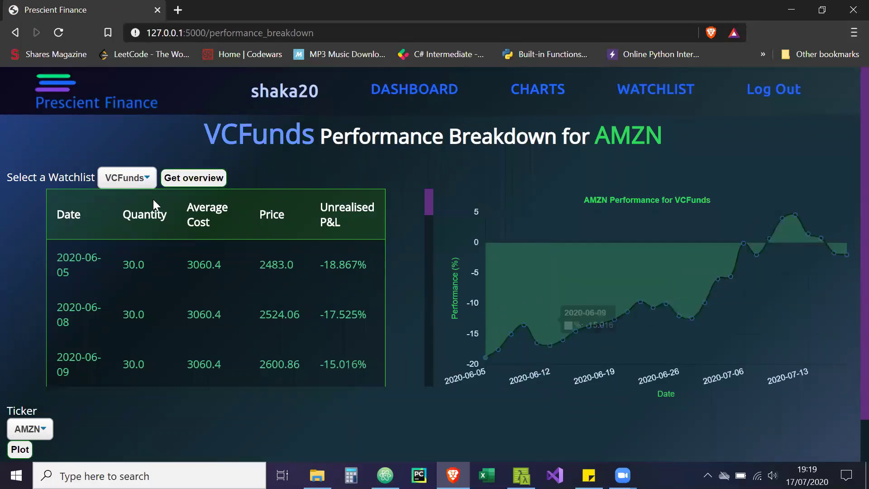
left_click(30, 428)
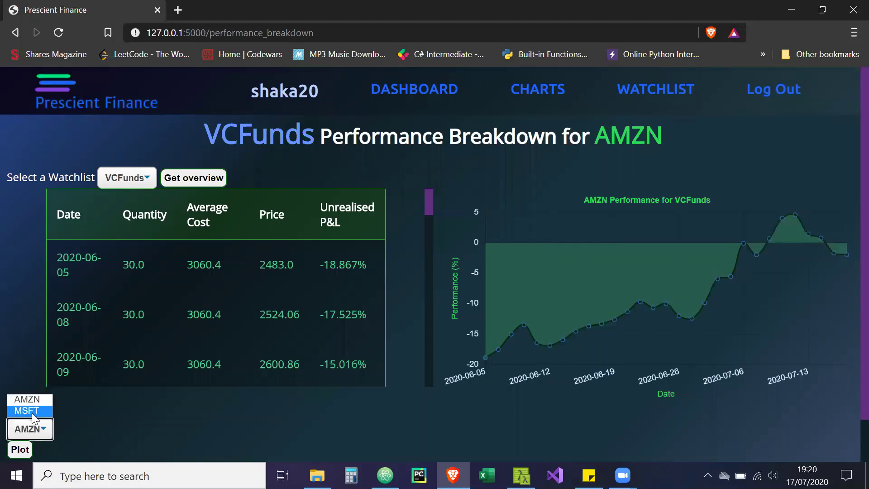
left_click(26, 410)
left_click(20, 448)
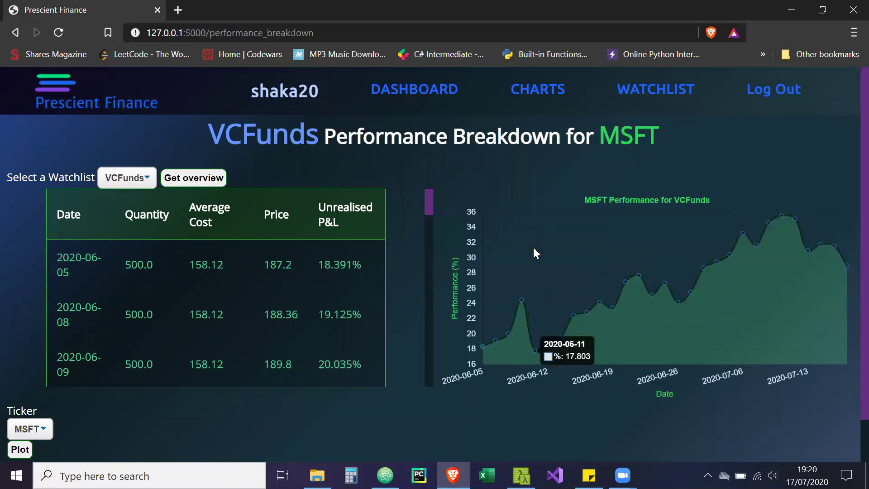
Log out and sign in with the second user's username and password
left_click(771, 93)
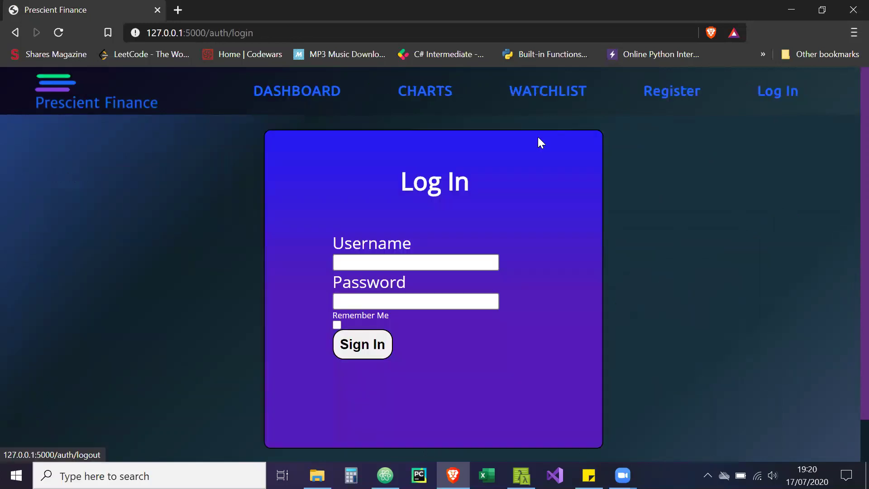
left_click(454, 262)
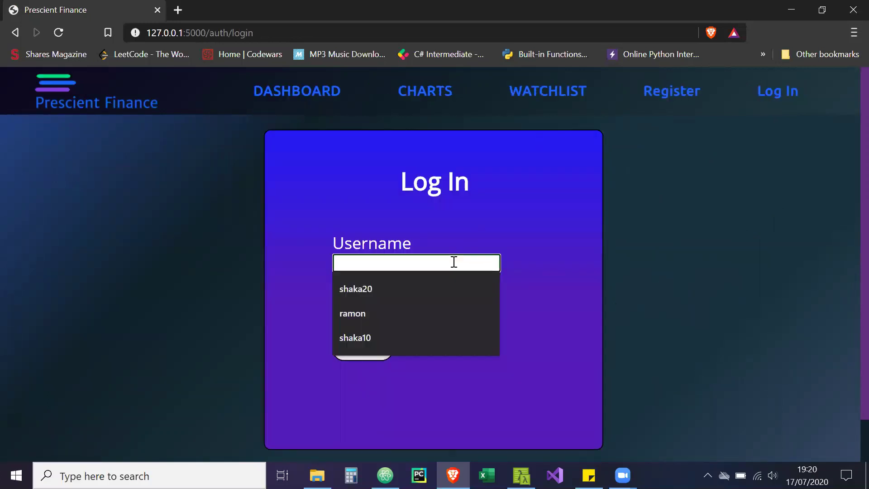
key("Tab")
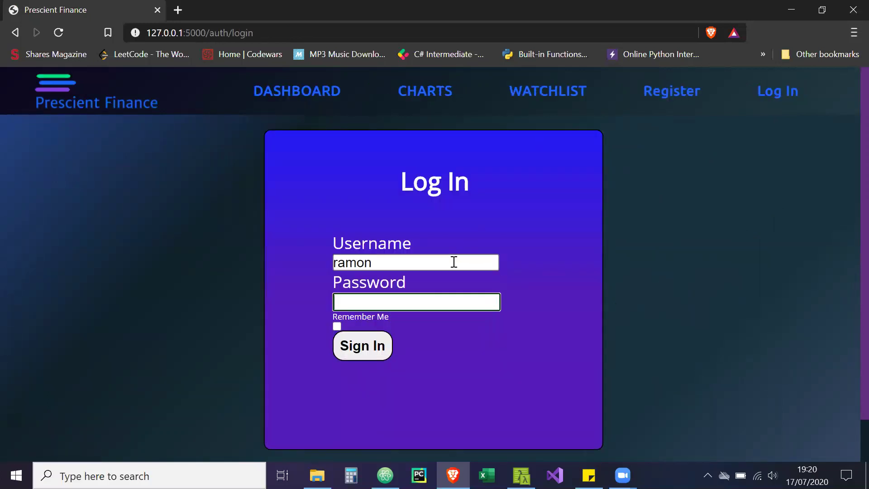
left_click(375, 349)
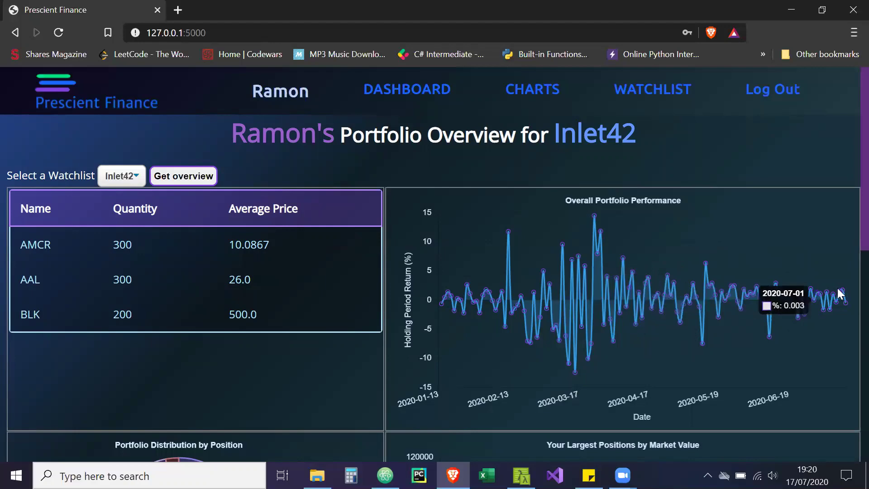
Scroll through the Inlet42 dashboard charts showing AMCR, AAL and BLK holdings
scroll(850, 231, "down", 7)
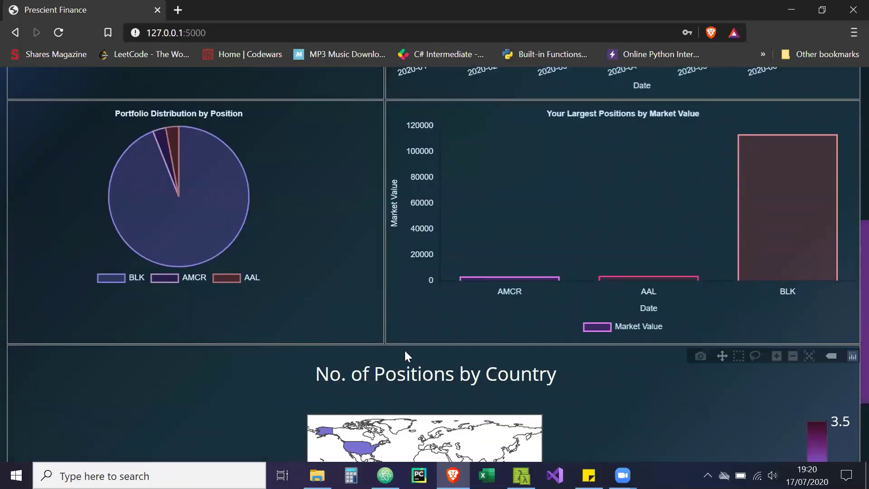
scroll(848, 365, "down", 3)
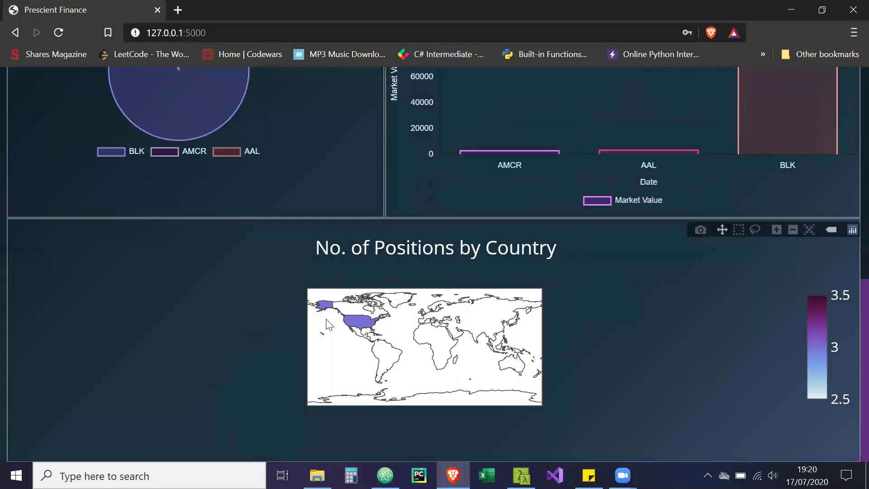
mouse_move(366, 325)
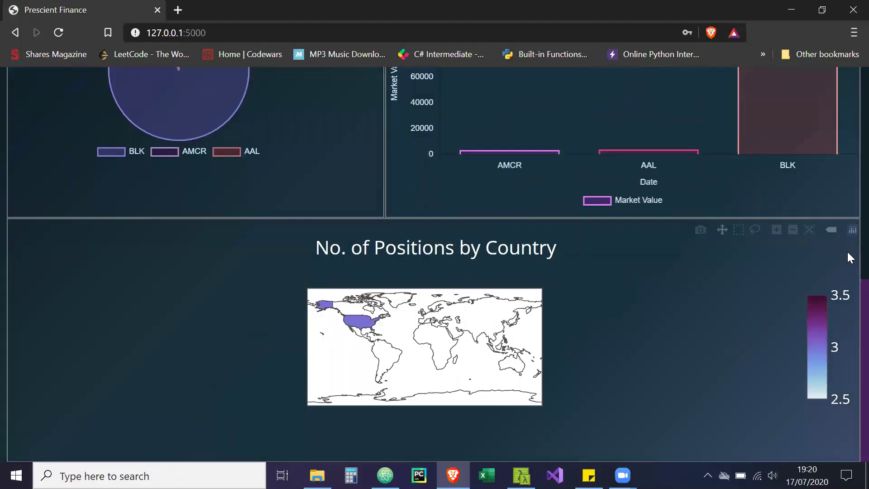
scroll(847, 181, "up", 10)
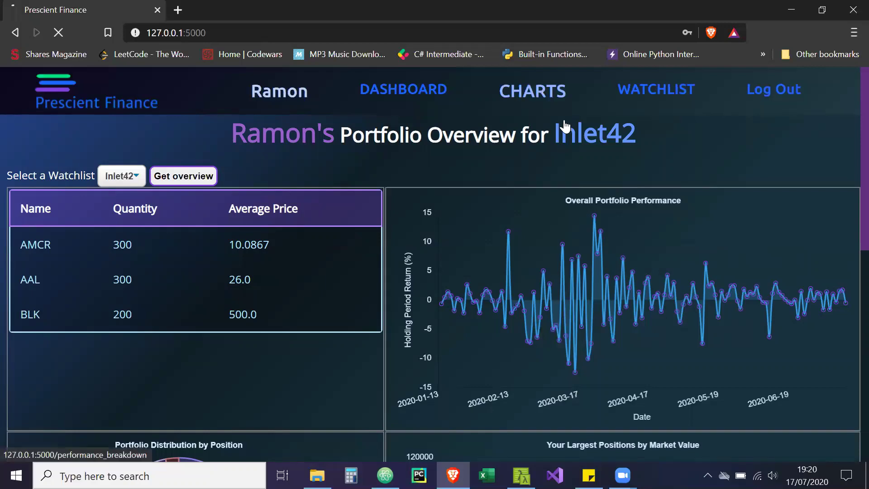
View the Inlet42 AAL performance breakdown, then plot BLK's
left_click(557, 94)
scroll(846, 185, "down", 2)
scroll(846, 192, "up", 2)
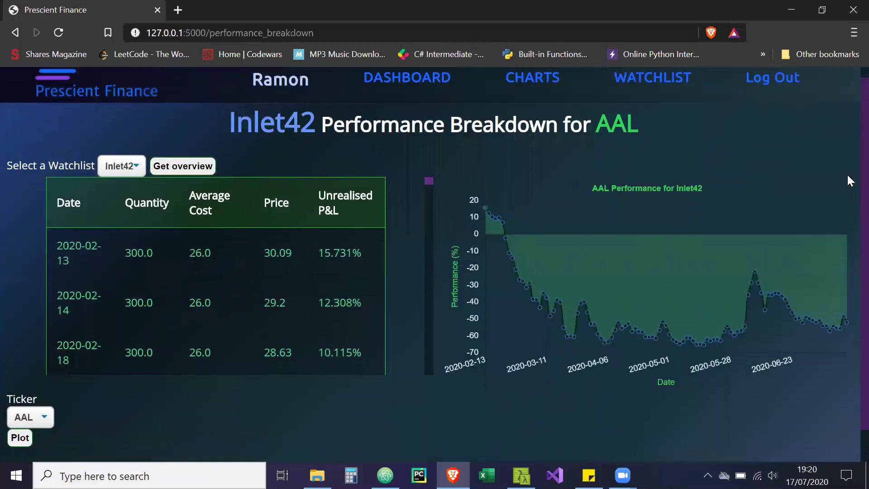
left_click(41, 417)
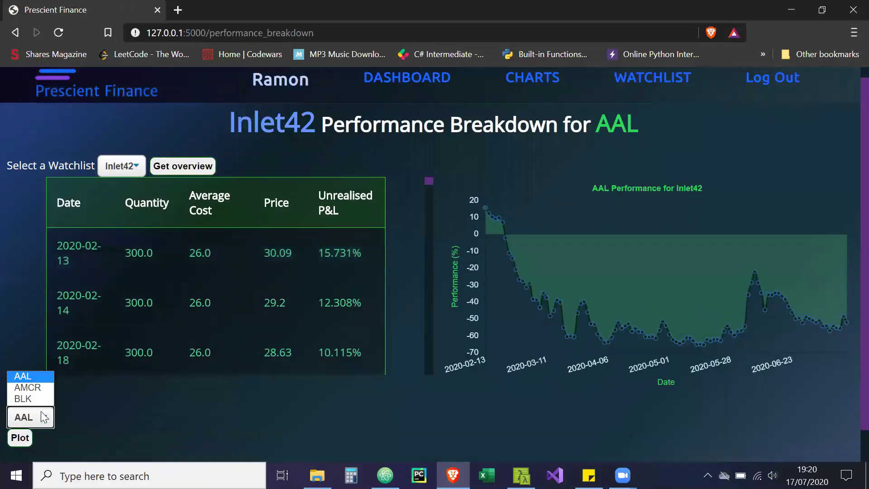
left_click(24, 398)
left_click(25, 436)
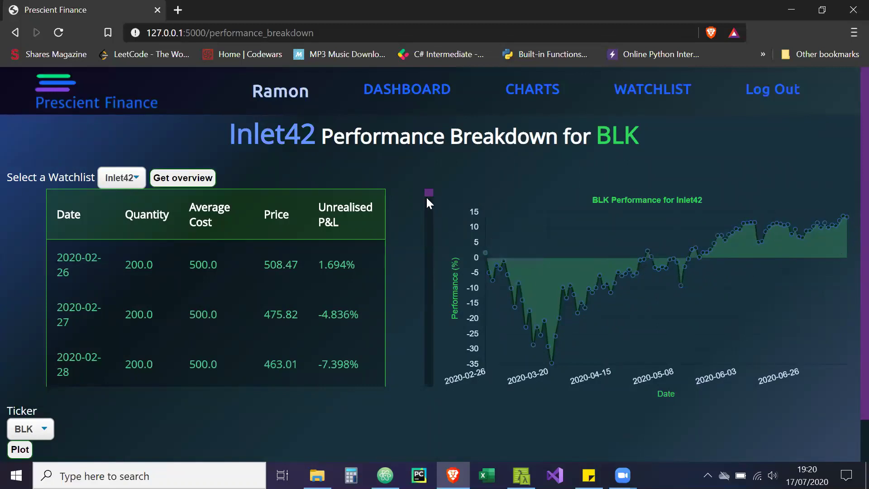
left_click_drag(426, 195, 432, 172)
Return to the Inlet42 watchlist entries: AMCR 10.0867, AAL 26.0, BLK 500.0
left_click(611, 90)
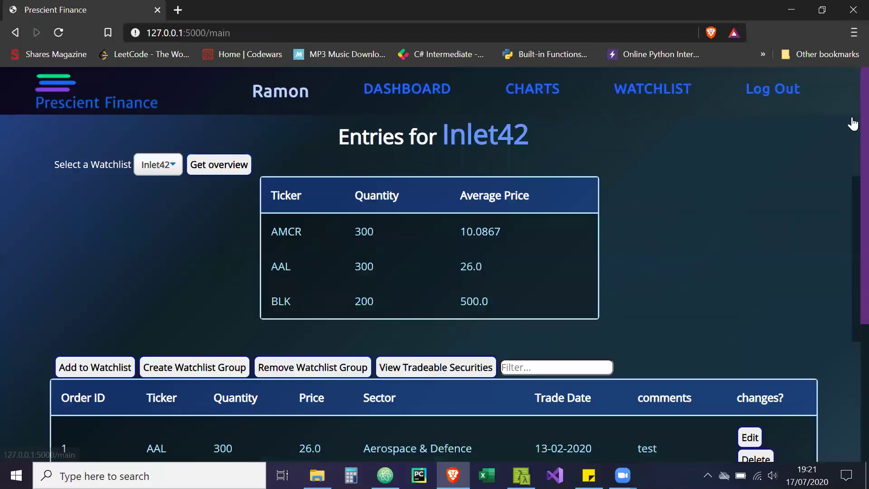
scroll(846, 227, "down", 5)
scroll(847, 336, "up", 5)
Log out and confirm the home dashboard redirects to the Log In page
left_click(770, 107)
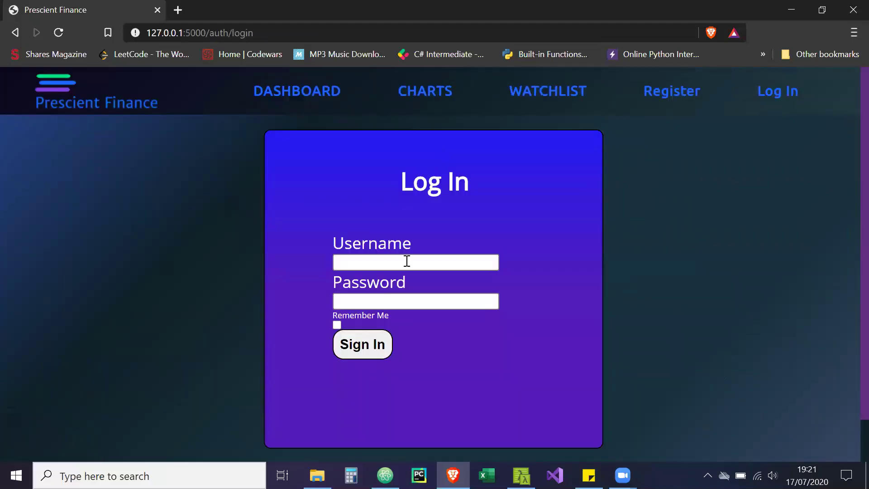
left_click(406, 261)
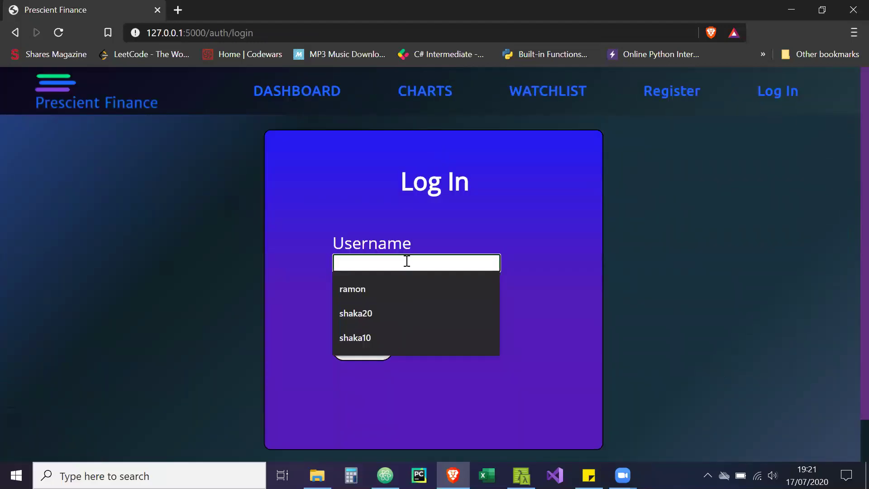
left_click(559, 211)
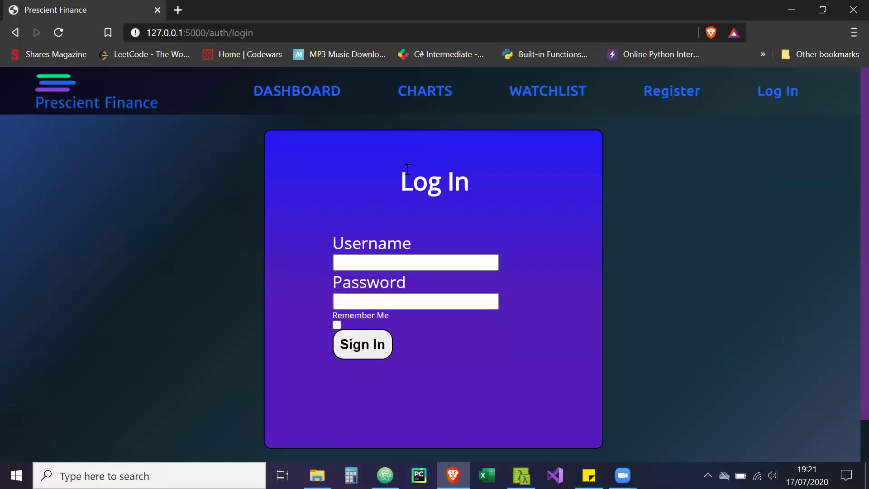
left_click(89, 108)
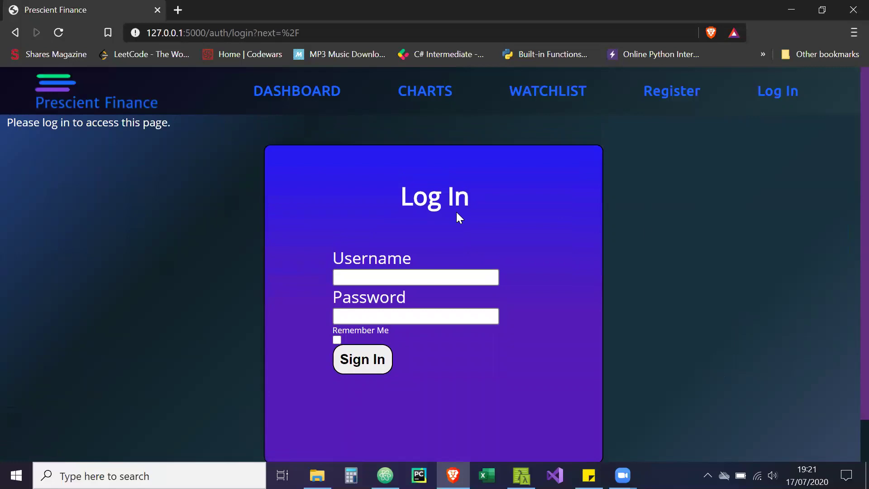